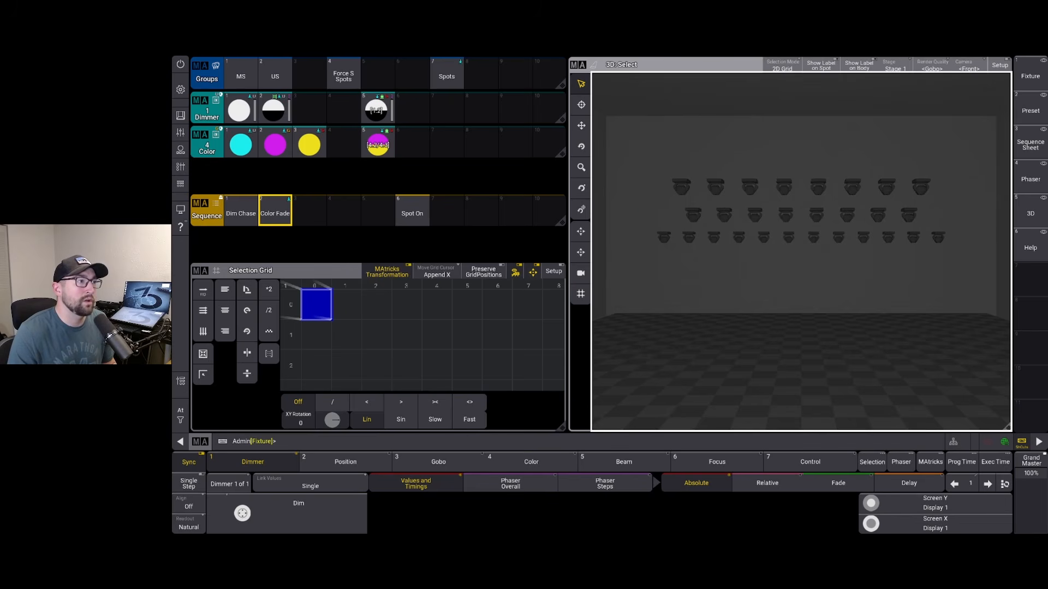
Select the two upper fixture rows in the 3D view, clear, recall the Spots group to compare the selection grid, and clear again.
left_click_drag(639, 159, 964, 227)
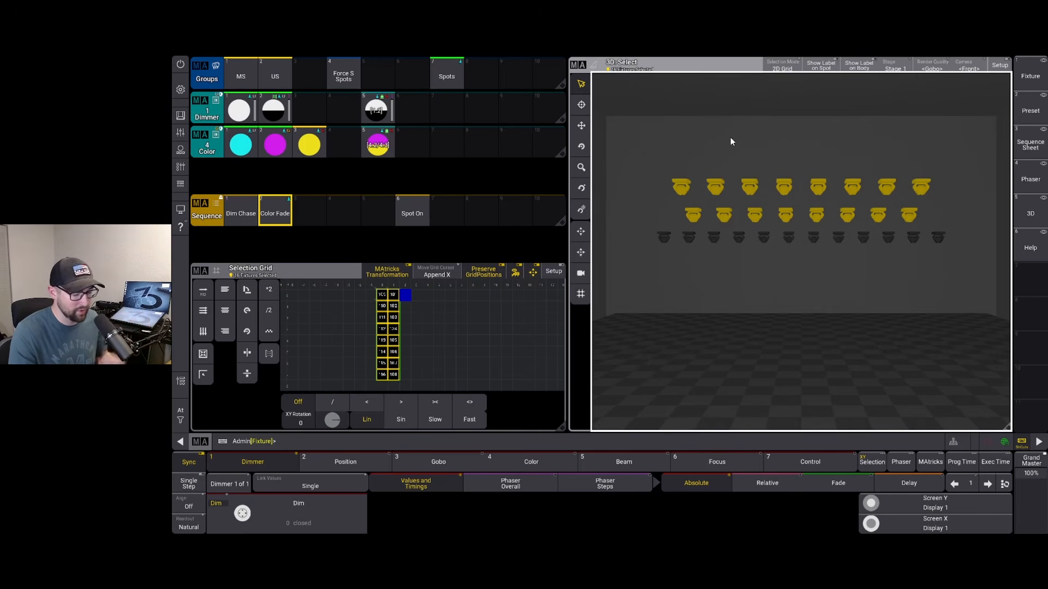
key("Escape")
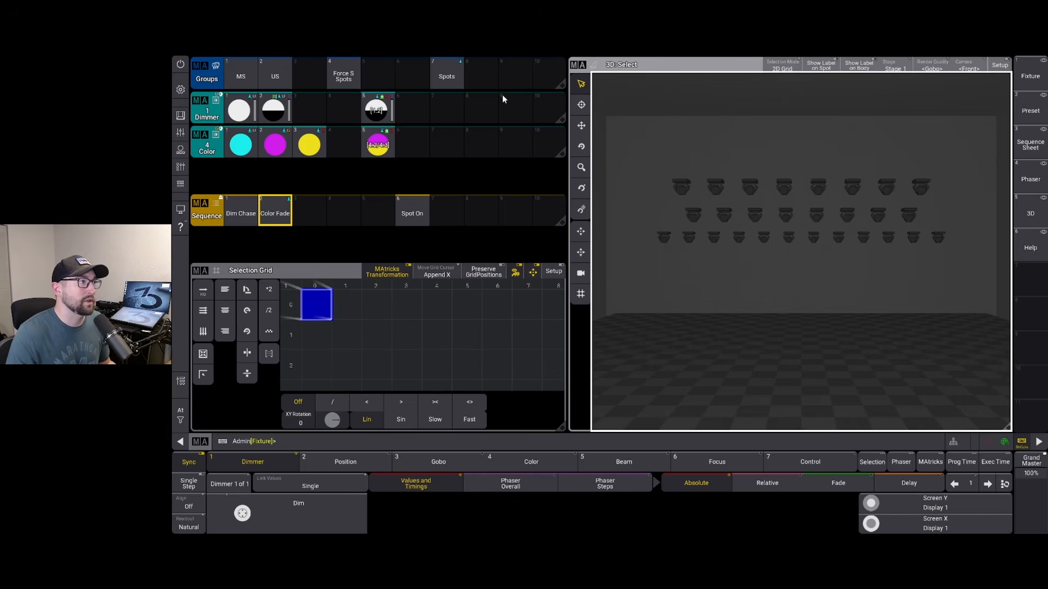
left_click(447, 73)
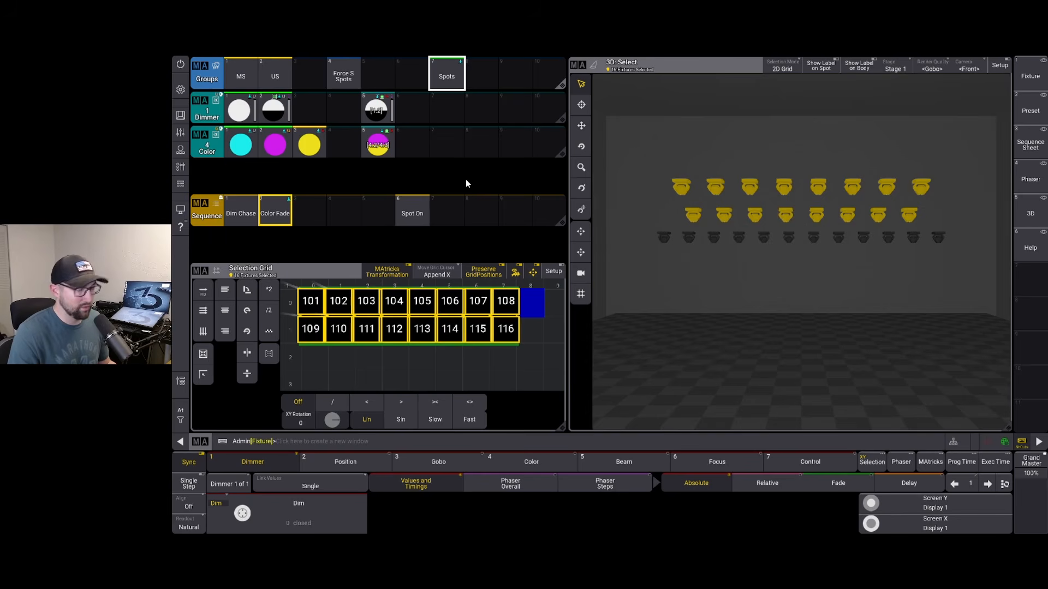
key("Escape")
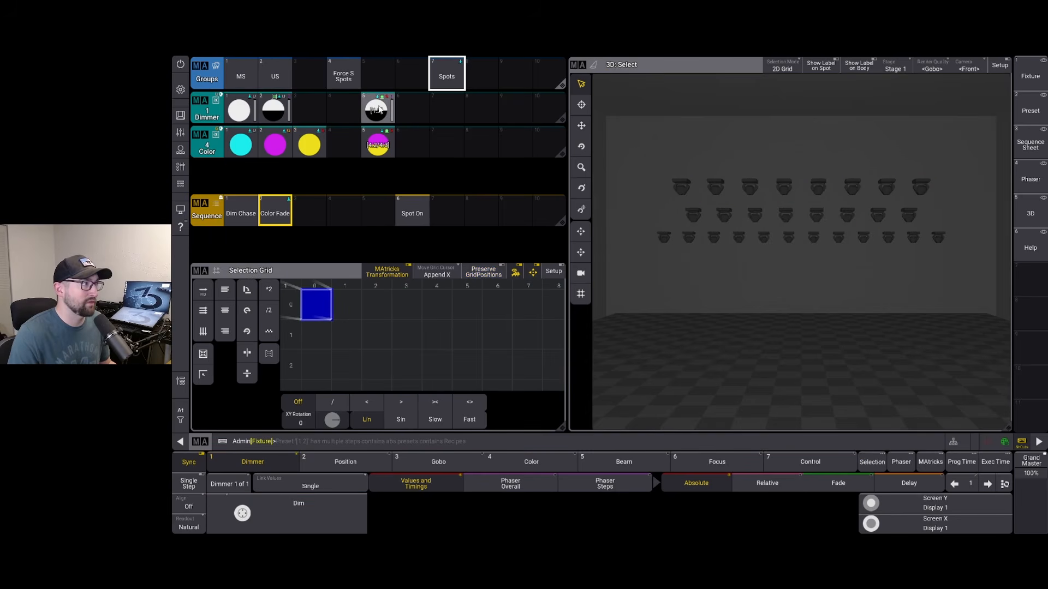
Recall dimmer preset 5 on its fixtures and inspect the recipe stored in it.
left_click(371, 112)
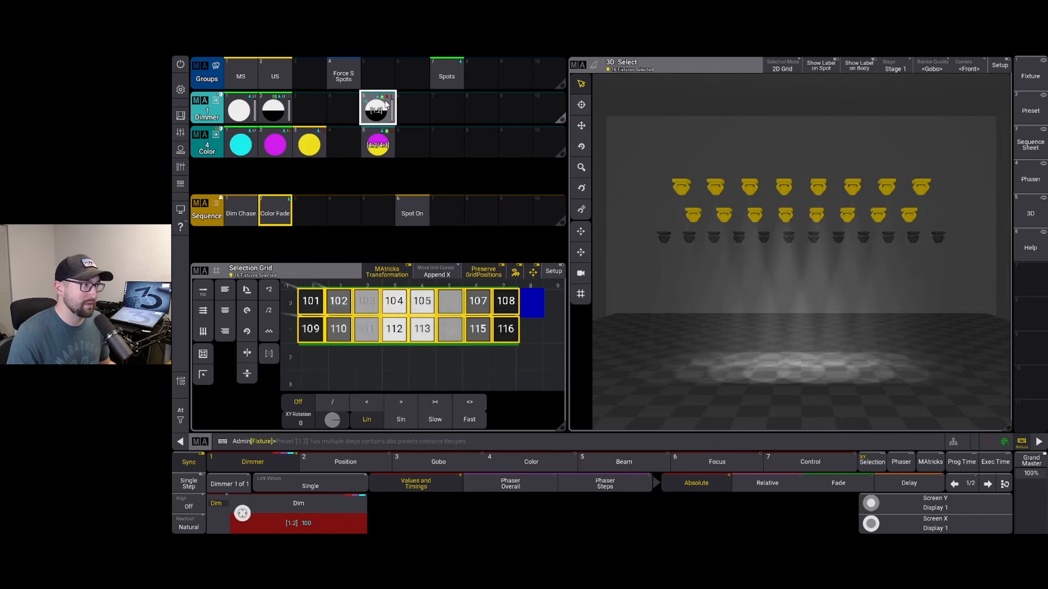
left_click_drag(386, 104, 352, 110)
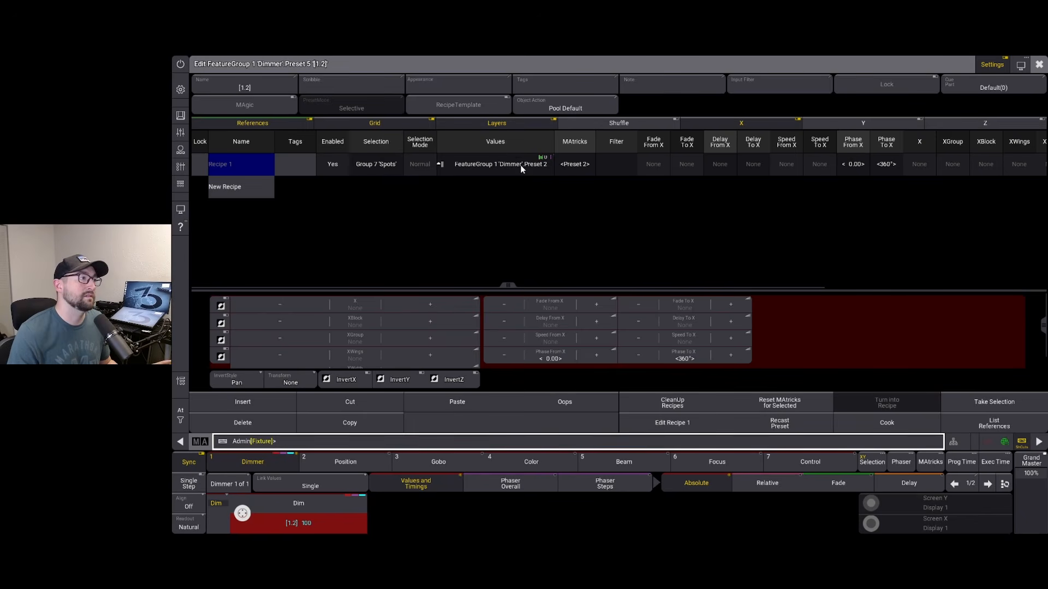
left_click(1038, 64)
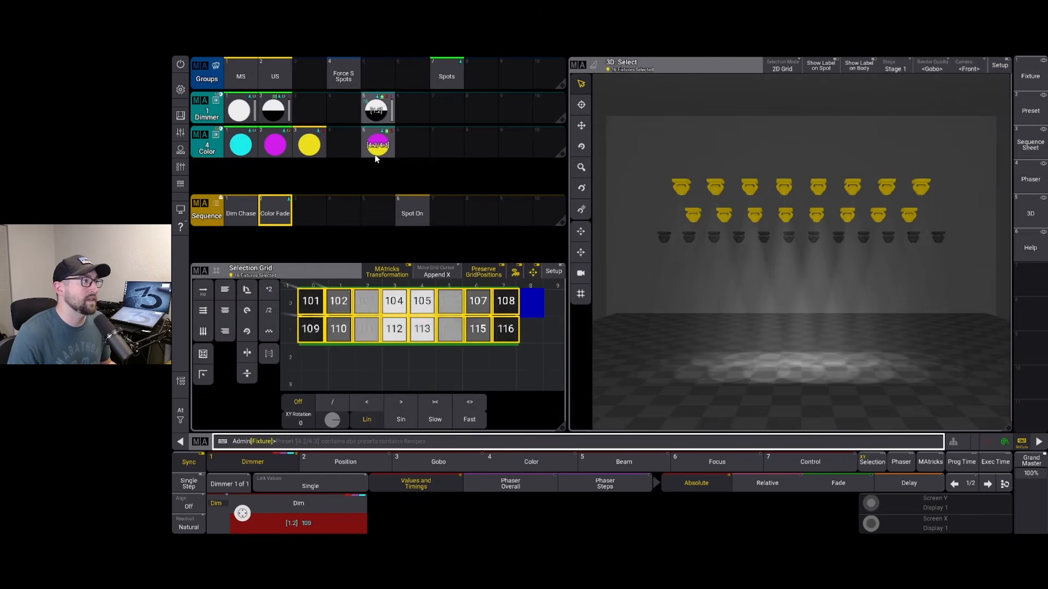
Recall color preset 5, inspect the recipes stored in it, and clear the programmer.
left_click(380, 145)
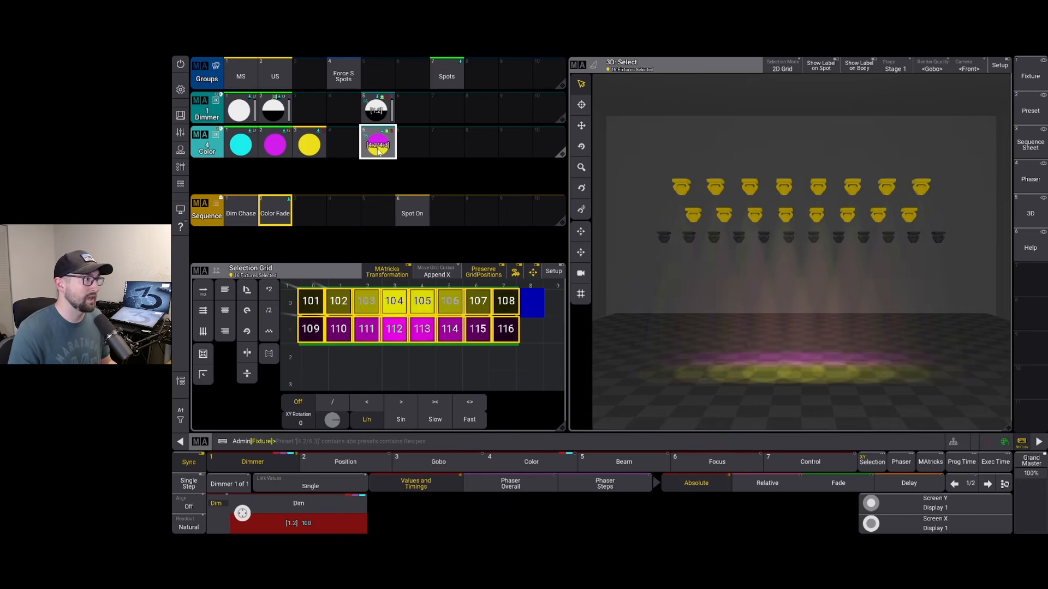
left_click_drag(381, 145, 352, 149)
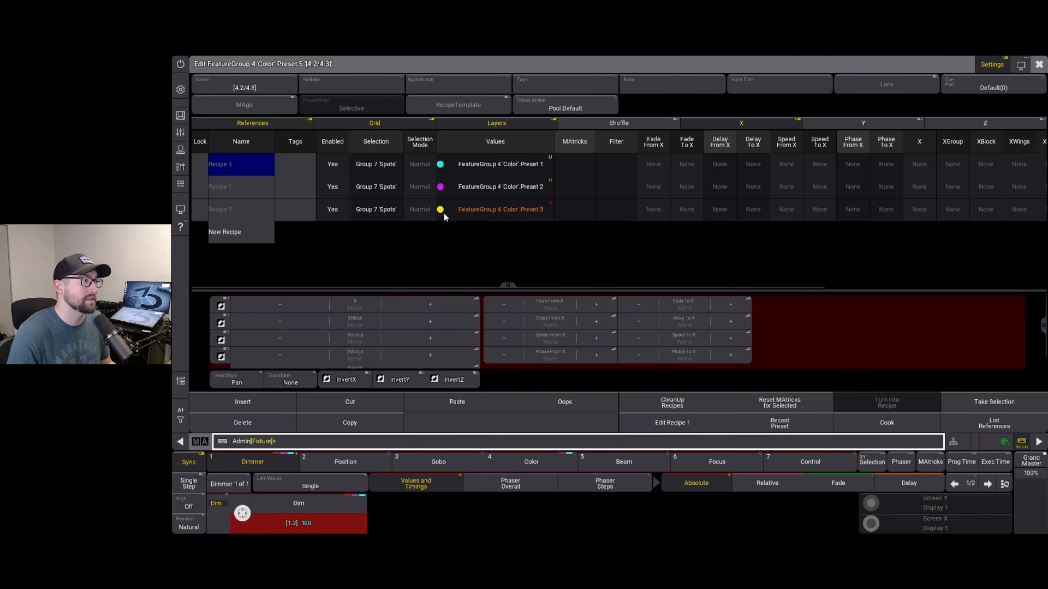
left_click(1040, 64)
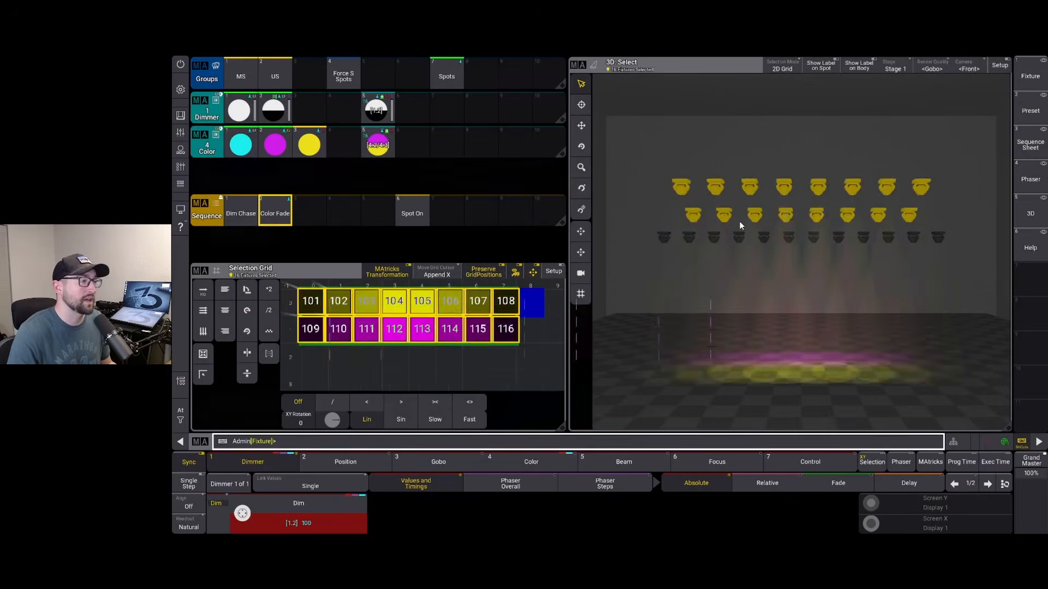
key("c")
key("c")
key("c")
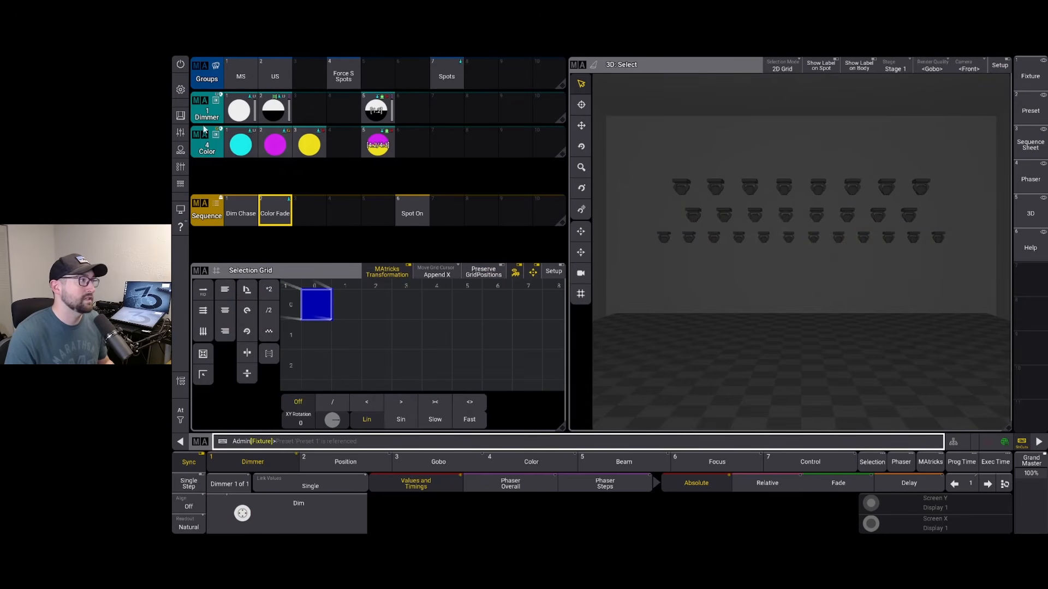
Apply the cyan color preset to its fixtures and clear the fixture selection.
left_click(238, 146)
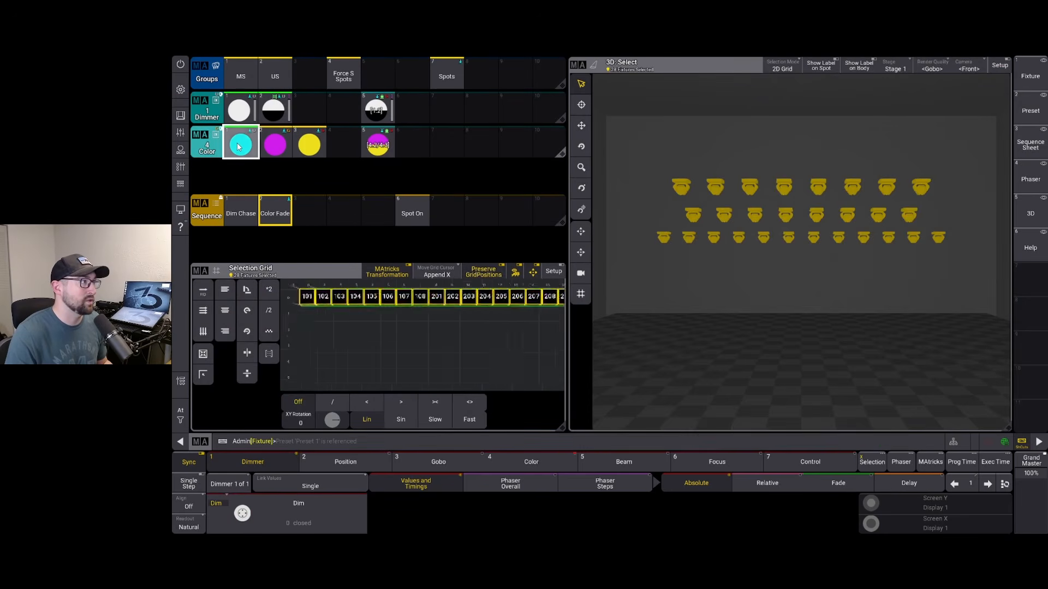
left_click(238, 146)
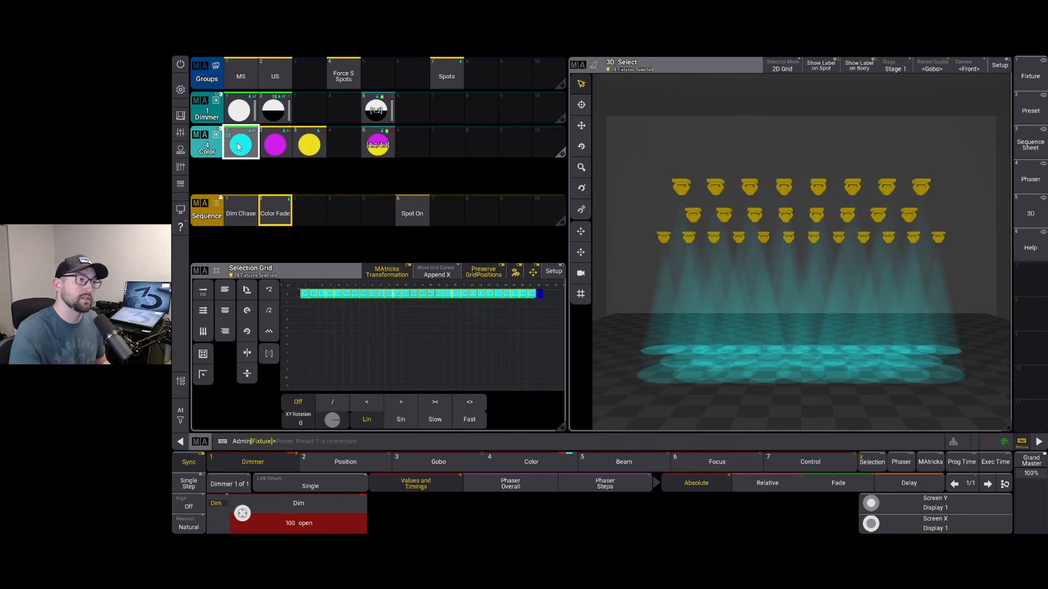
left_click(260, 154)
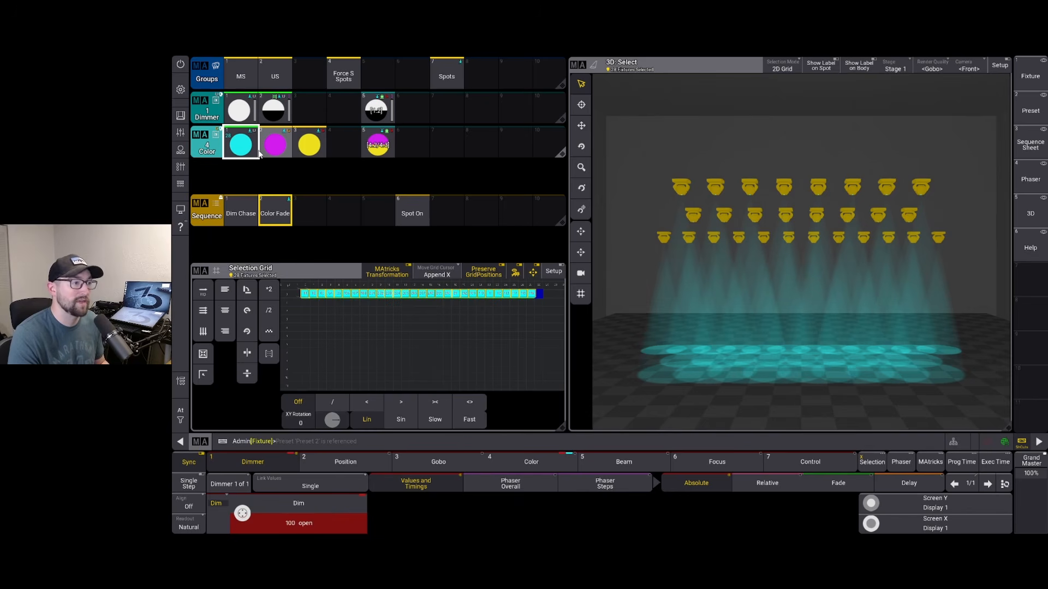
key("Escape")
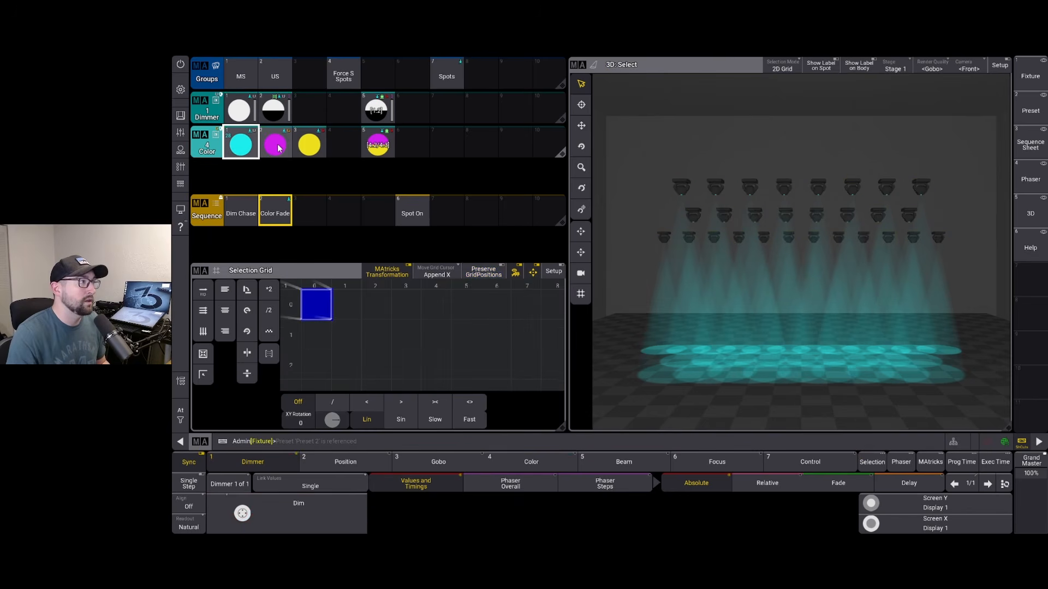
Apply the magenta color preset over the cyan look, and clear the programmer.
left_click(279, 149)
left_click(279, 149)
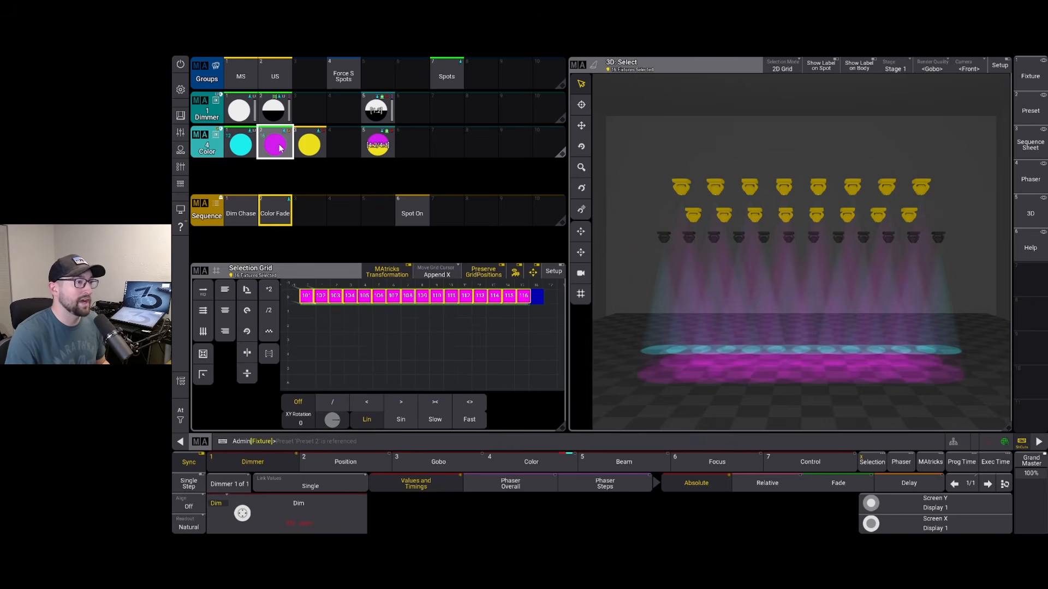
key("Escape")
key("Escape")
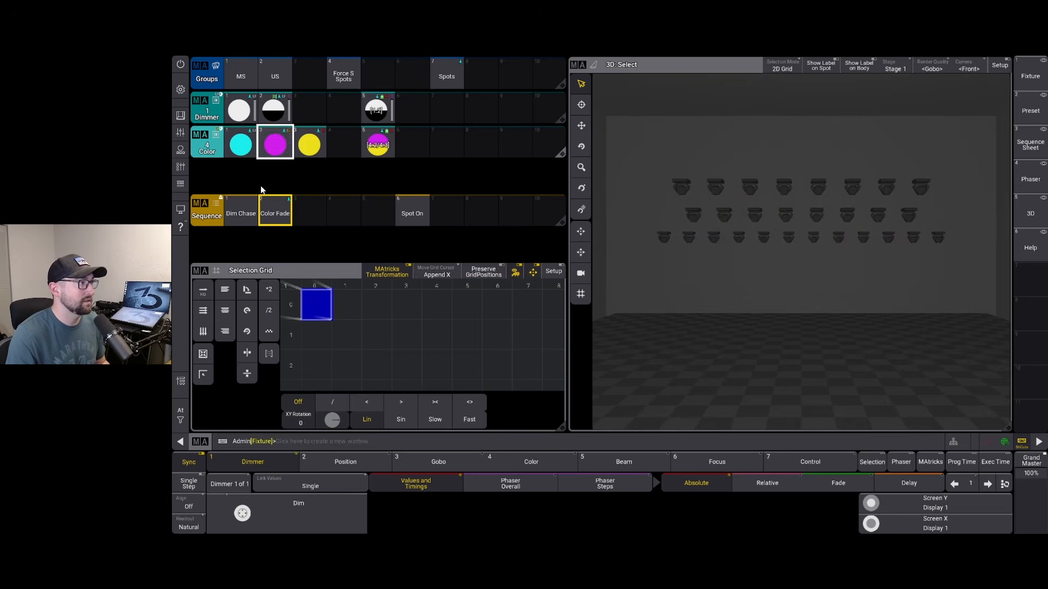
Apply the magenta preset alone, select the upper row of spots 101 to 108 in the 3D view, and clear the programmer.
left_click(276, 145)
left_click(275, 144)
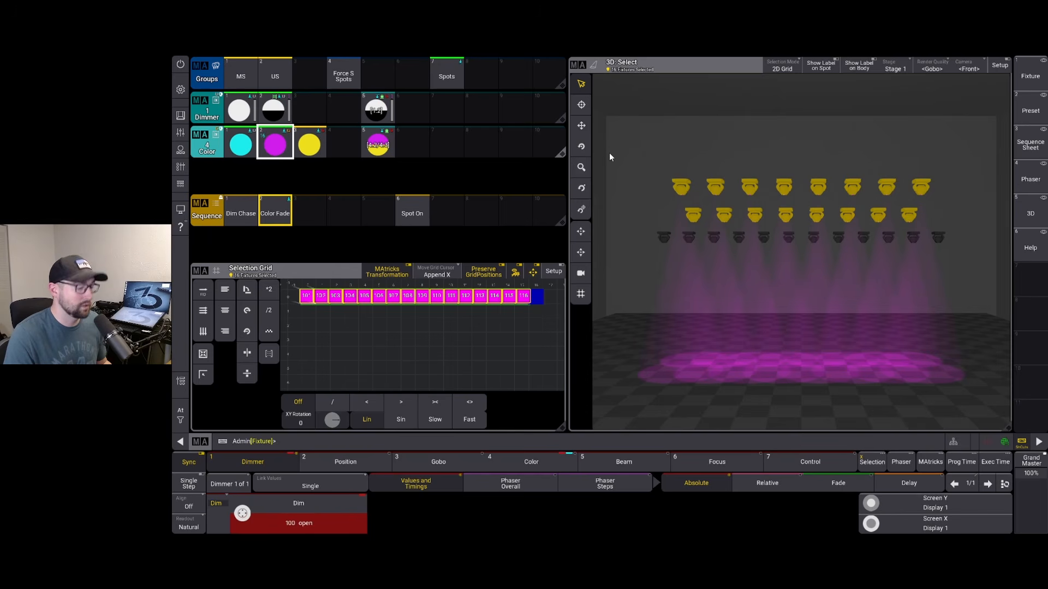
key("Escape")
left_click_drag(652, 156, 984, 201)
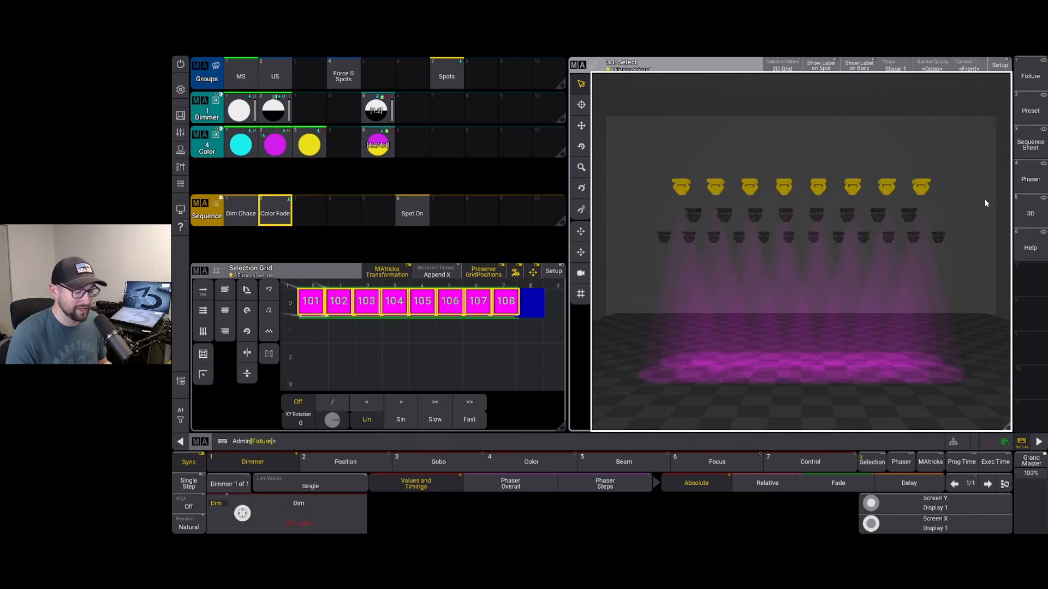
key("Escape")
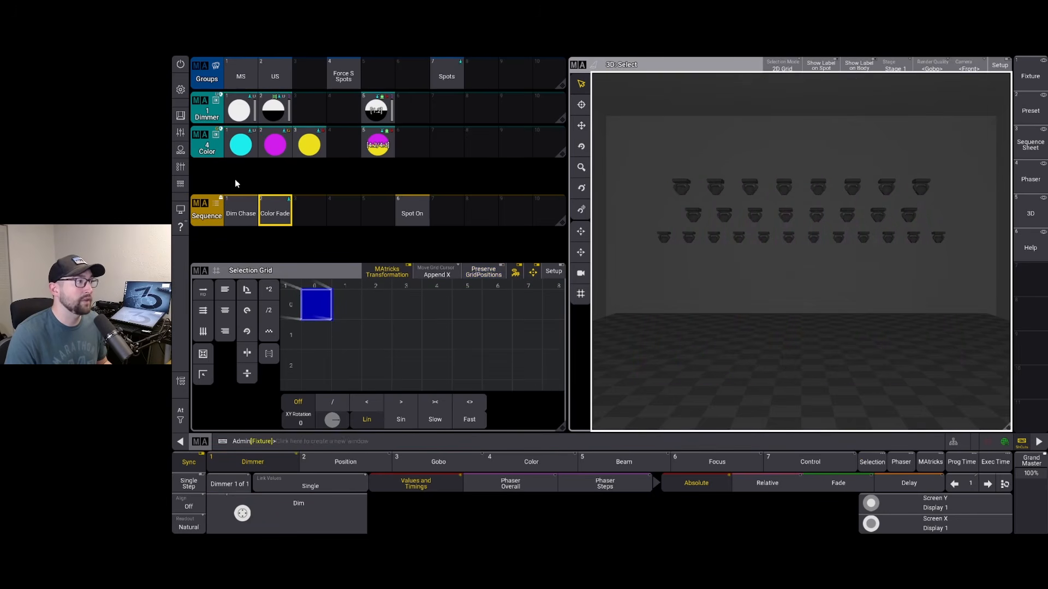
Preview the magenta and yellow color presets in turn on their fixtures, clearing the programmer after each one.
left_click(277, 144)
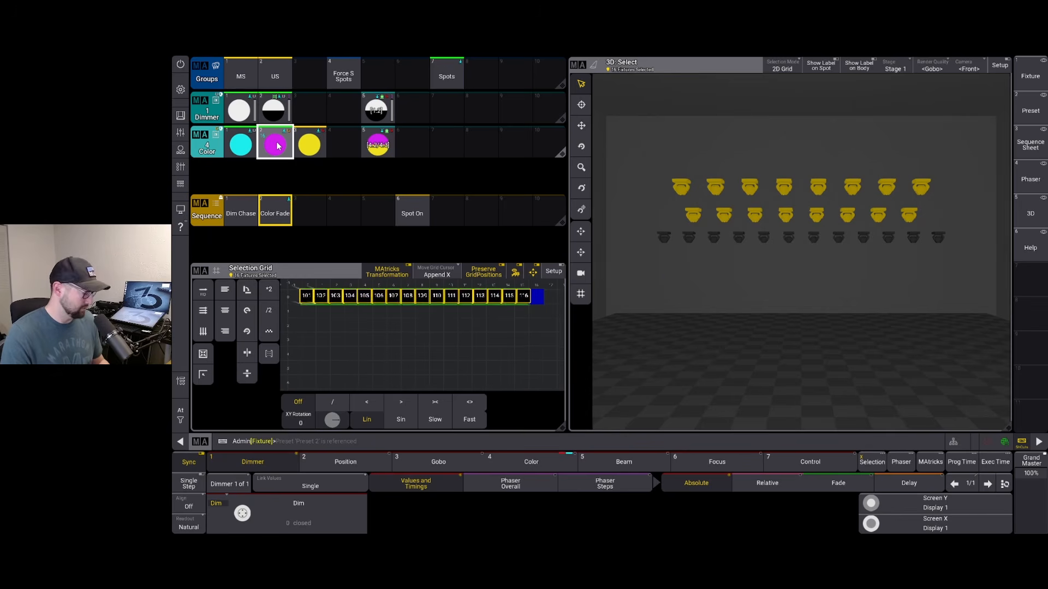
left_click(277, 144)
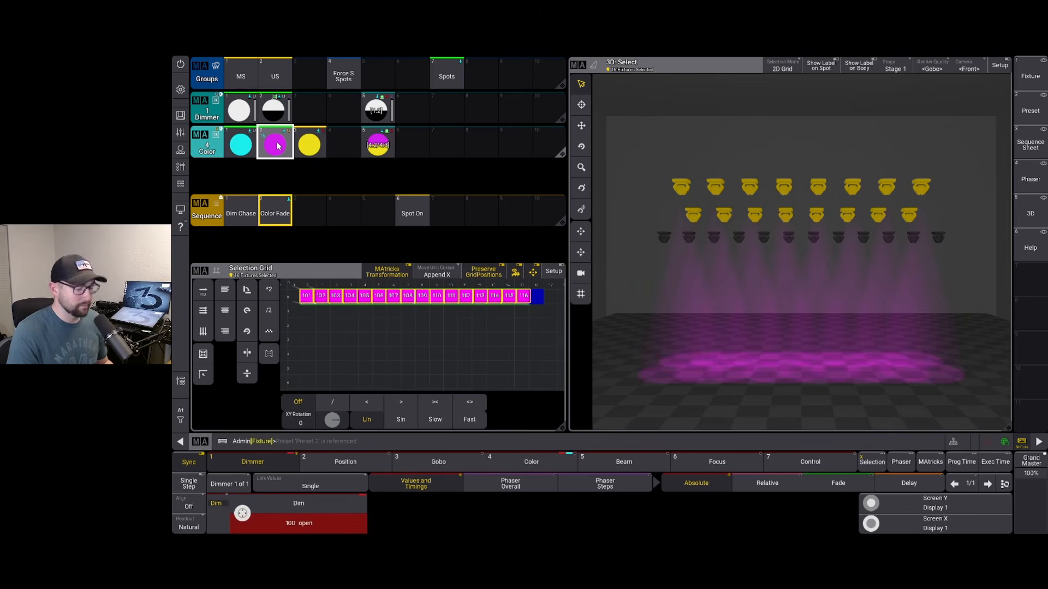
key("Escape")
left_click(313, 143)
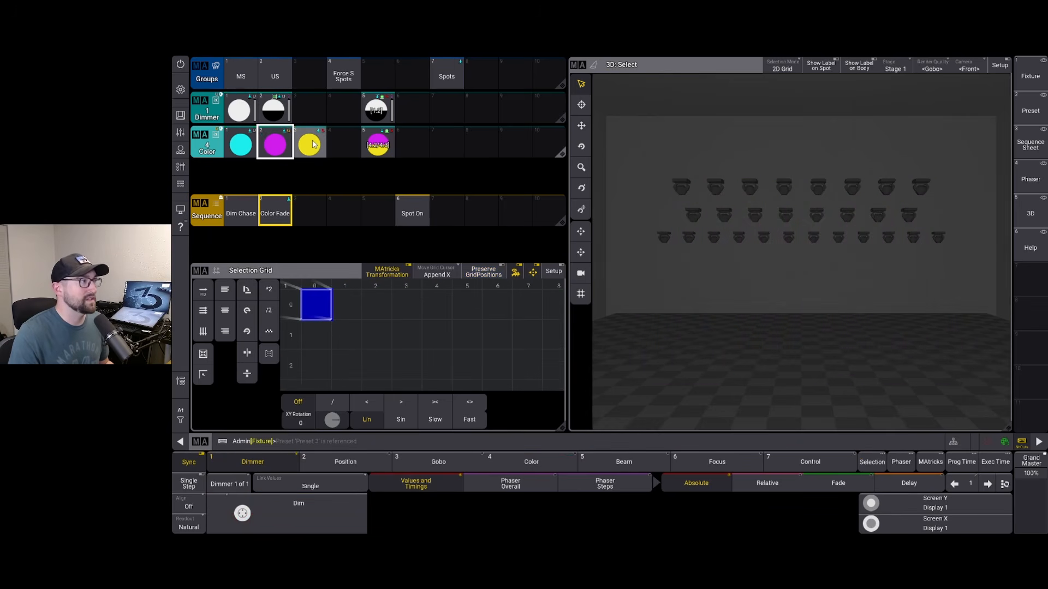
left_click(313, 144)
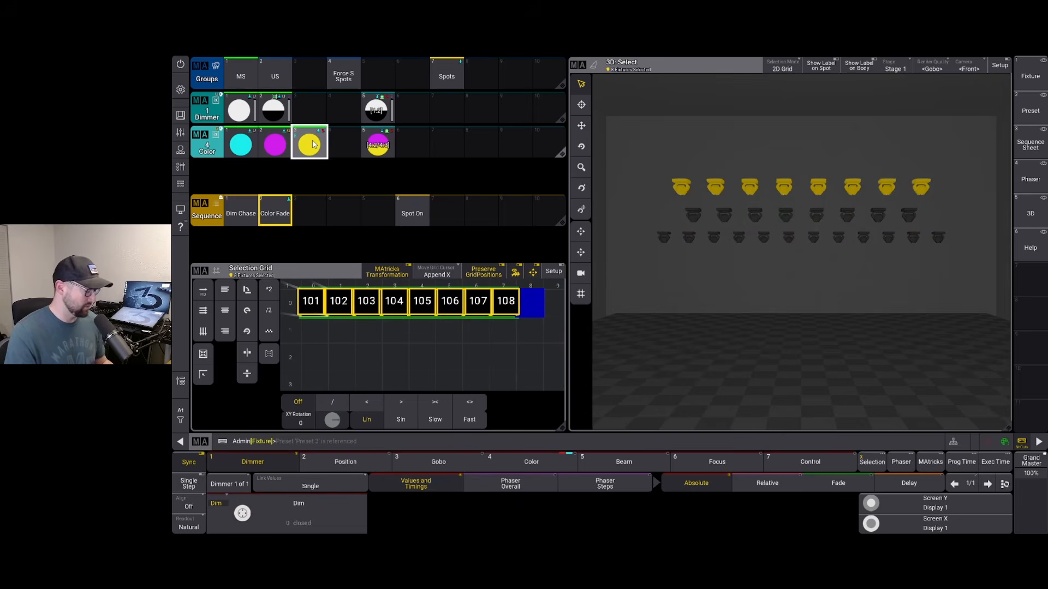
left_click(312, 143)
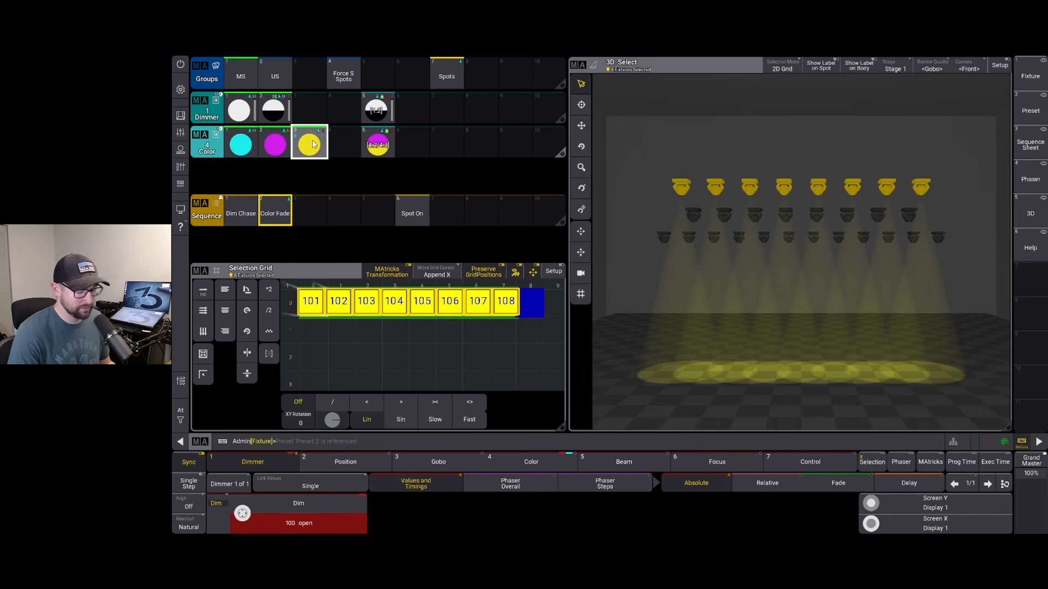
key("Escape")
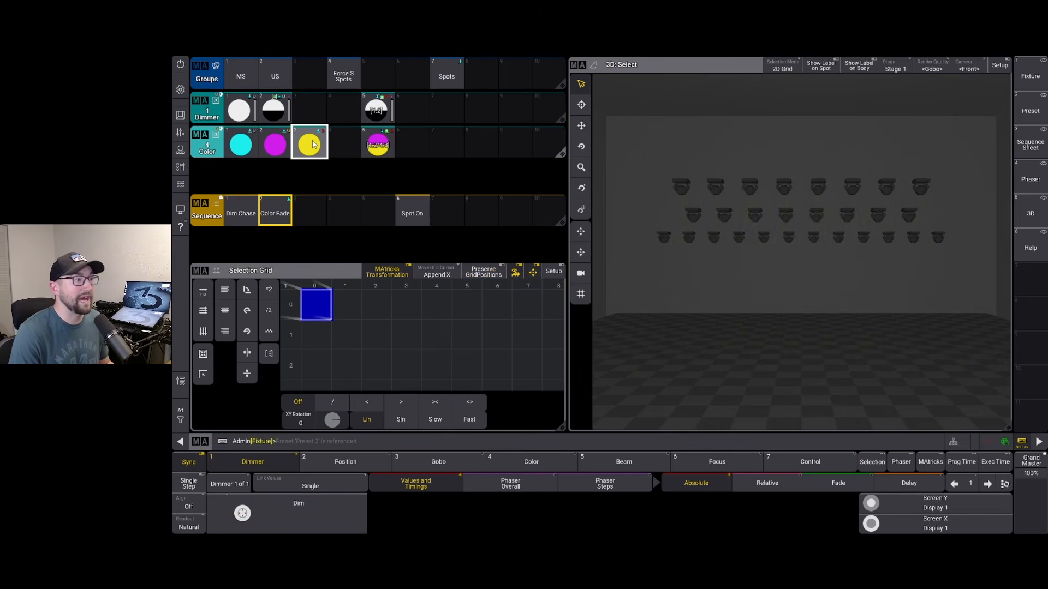
Preview color preset 5 and dimmer preset 5 in turn on the spots, clearing the programmer after each one.
left_click(376, 144)
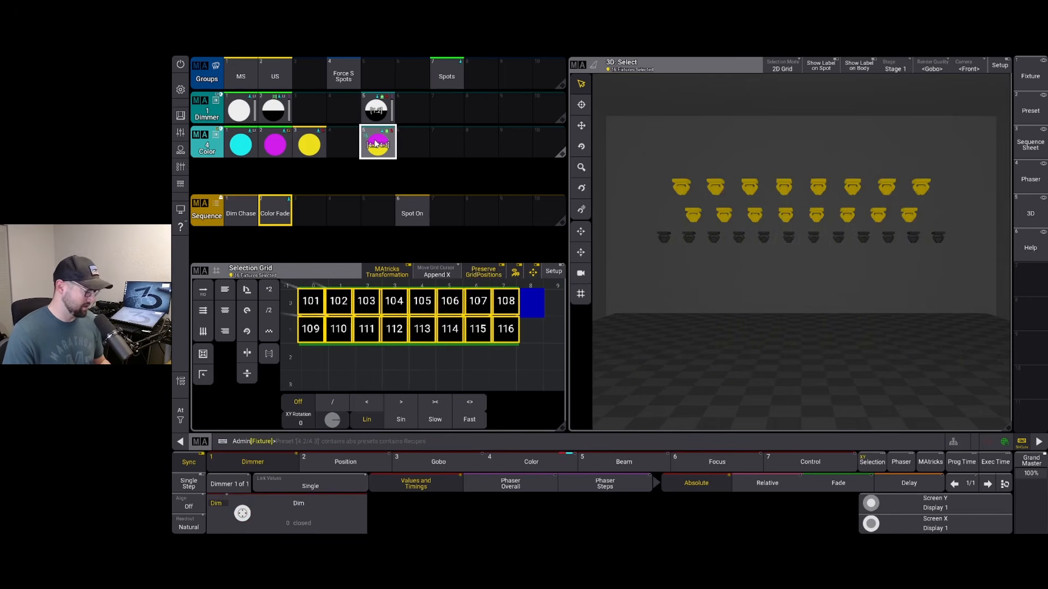
left_click(375, 143)
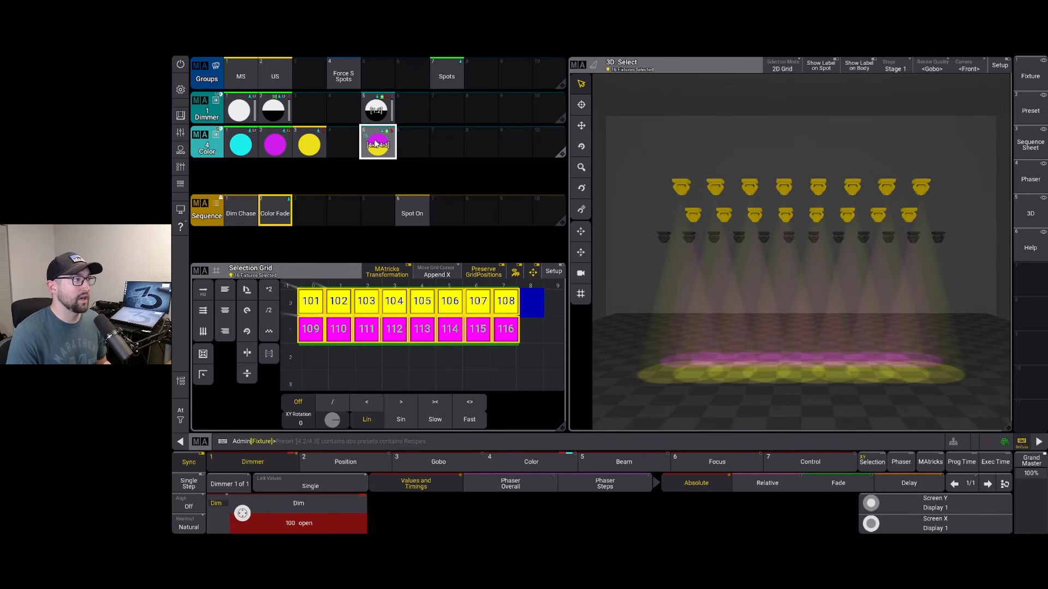
key("Escape")
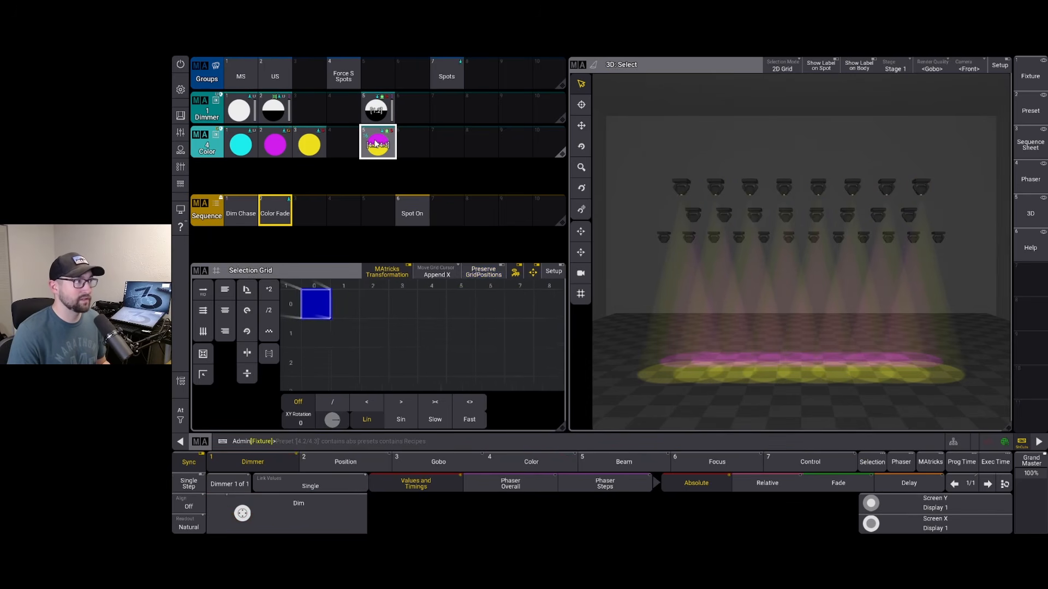
left_click(375, 107)
left_click(376, 106)
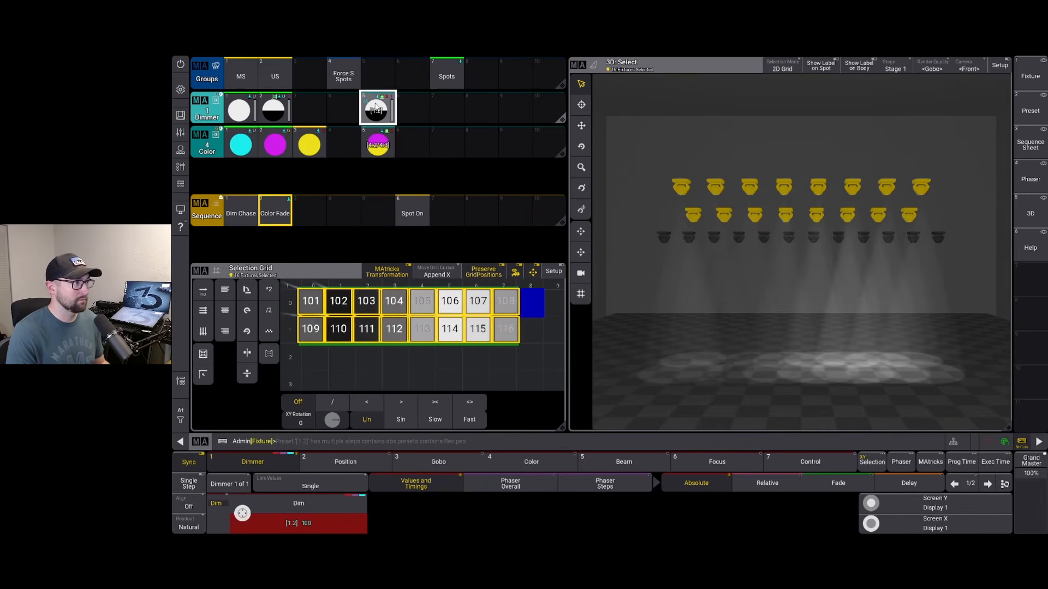
key("Escape")
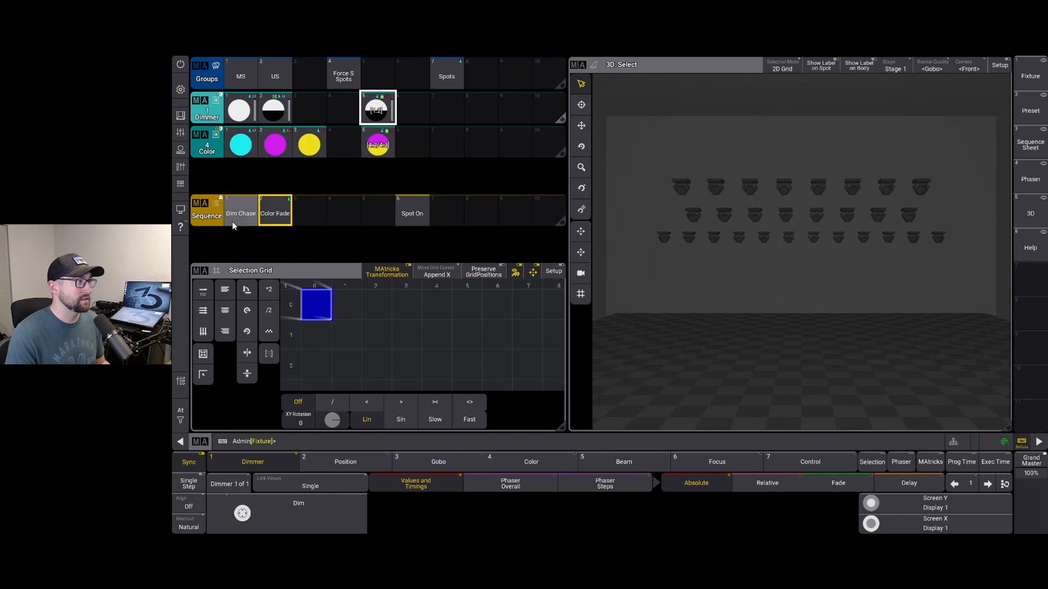
Start the Dim Chase sequence, open its editor on cue 1, and enlarge the recipe area to view the cue's recipe.
left_click(241, 210)
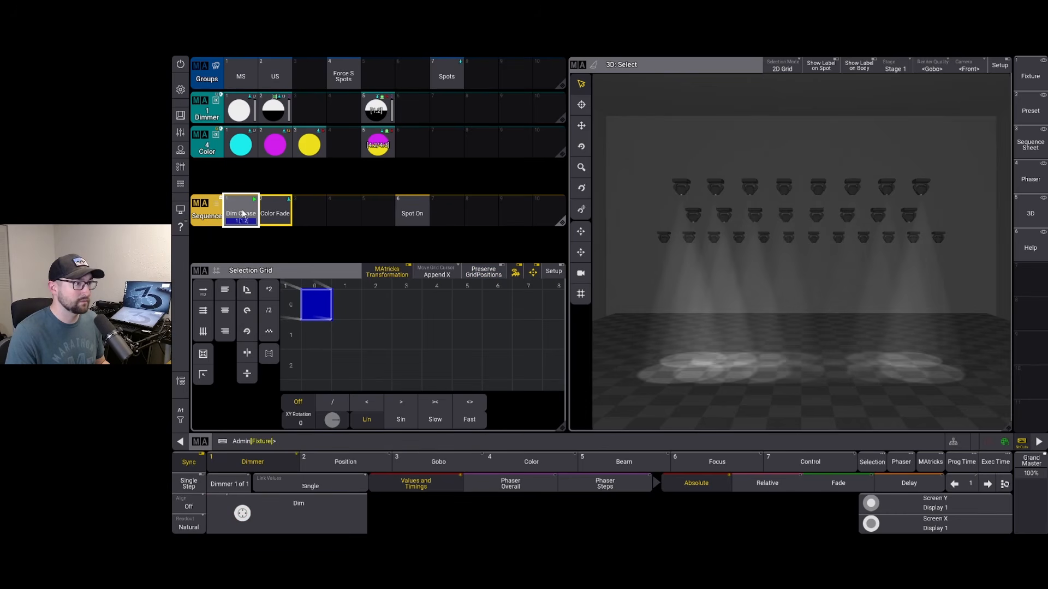
double_click(244, 213)
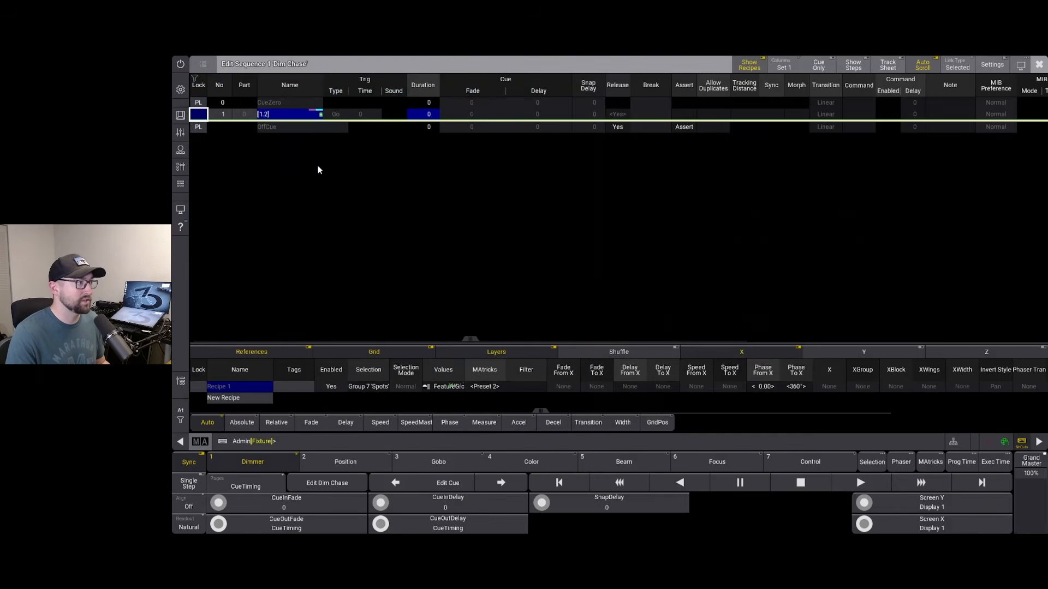
left_click(306, 117)
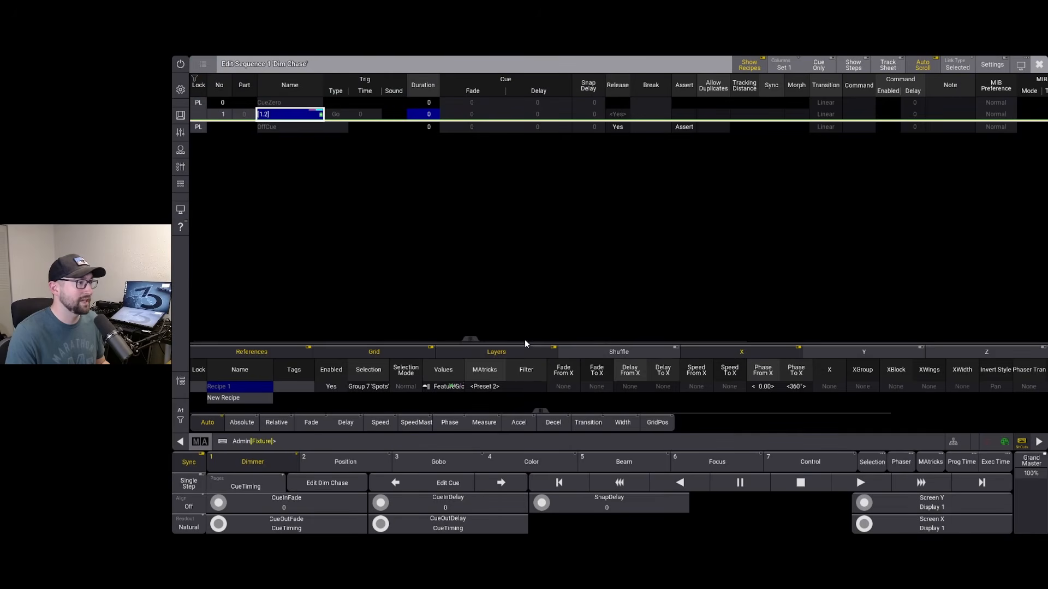
left_click_drag(525, 343, 533, 213)
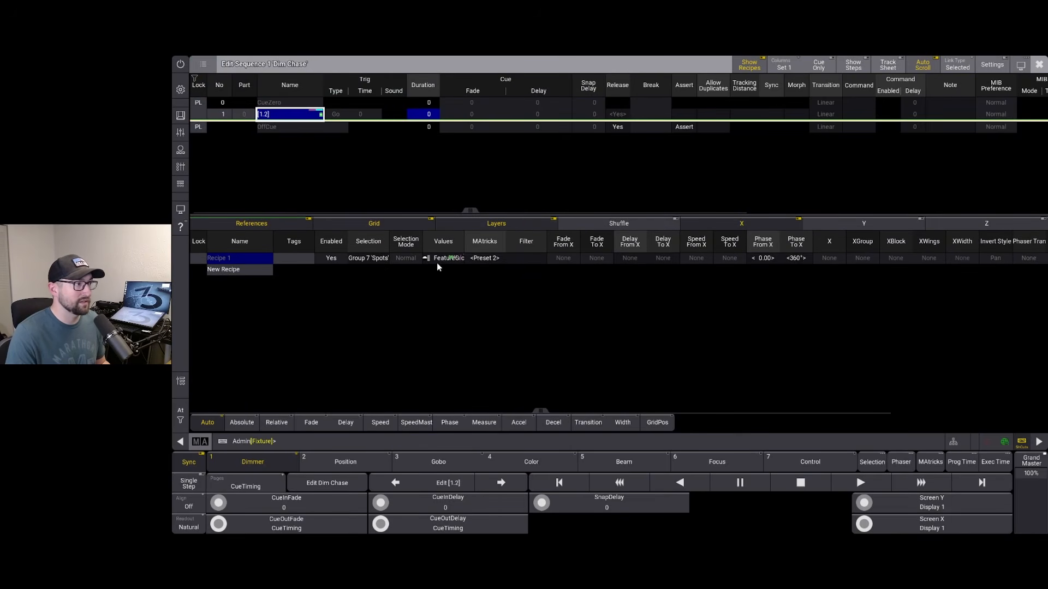
Widen the Selection and Values columns of the Dim Chase recipe to read its full group and preset references, and close the editor.
left_click(379, 260)
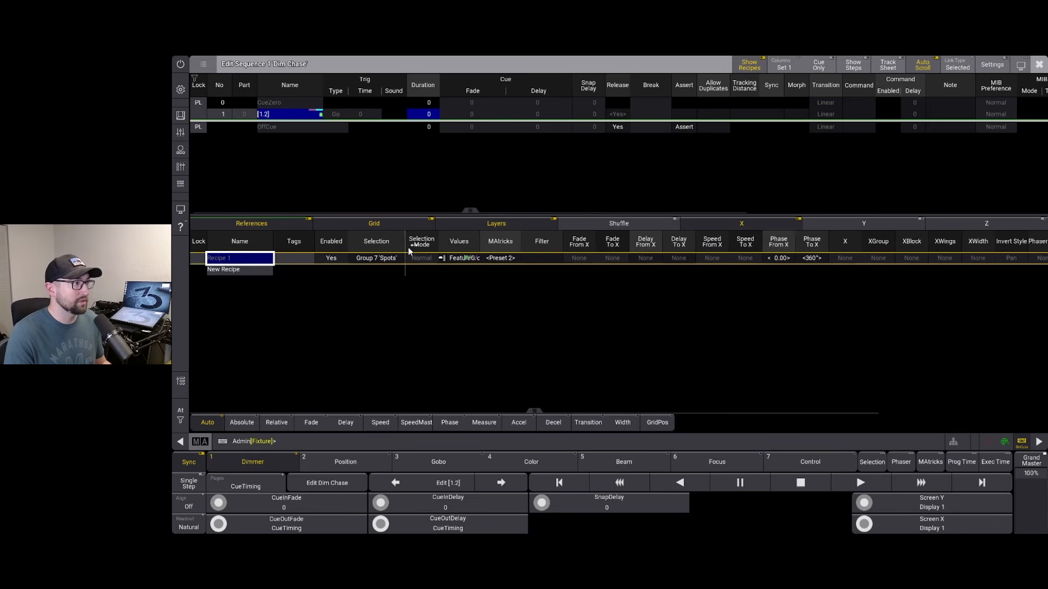
left_click_drag(488, 245, 557, 248)
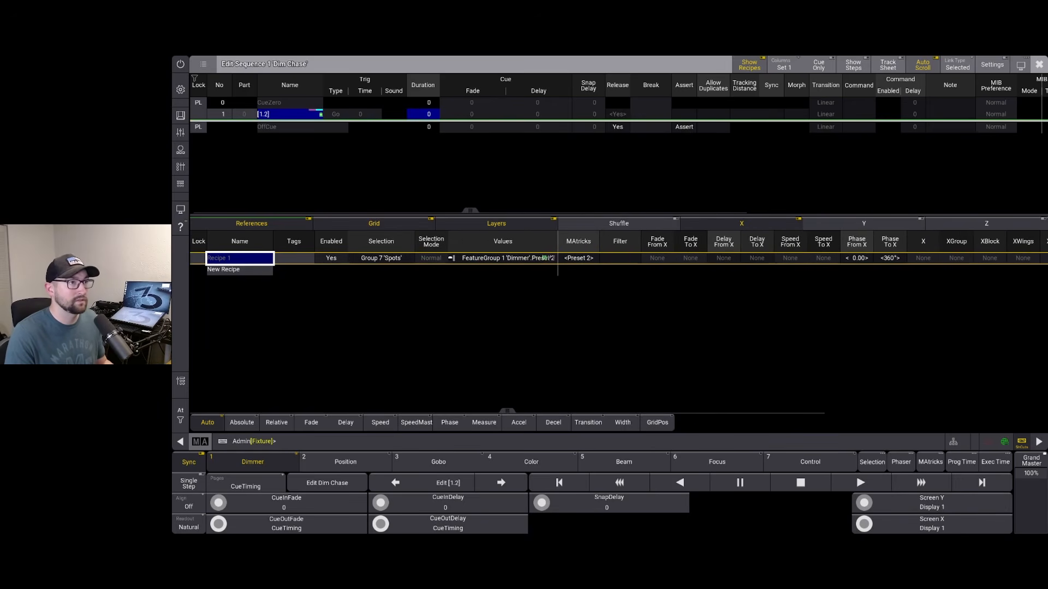
left_click(1040, 64)
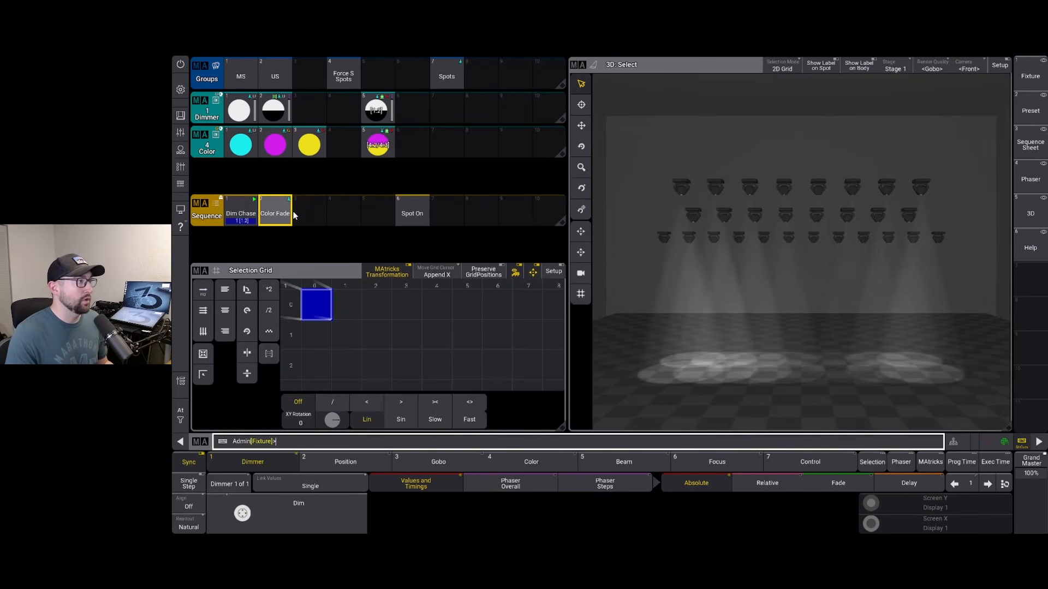
Stop the Dim Chase sequence, run Color Fade together with Spot On, and switch both sequences off.
left_click(240, 213)
left_click(286, 212)
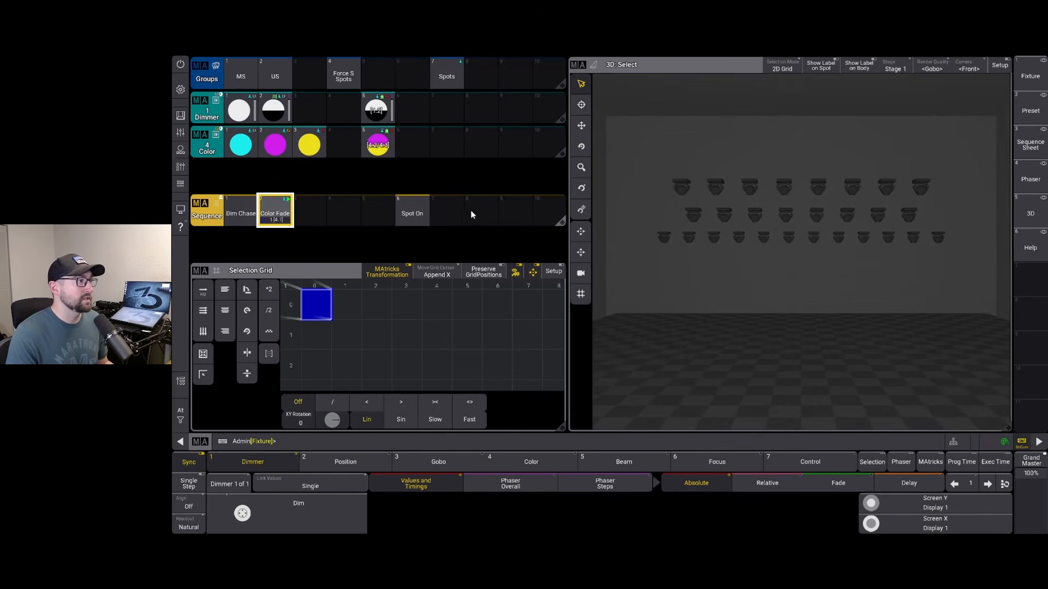
left_click(417, 208)
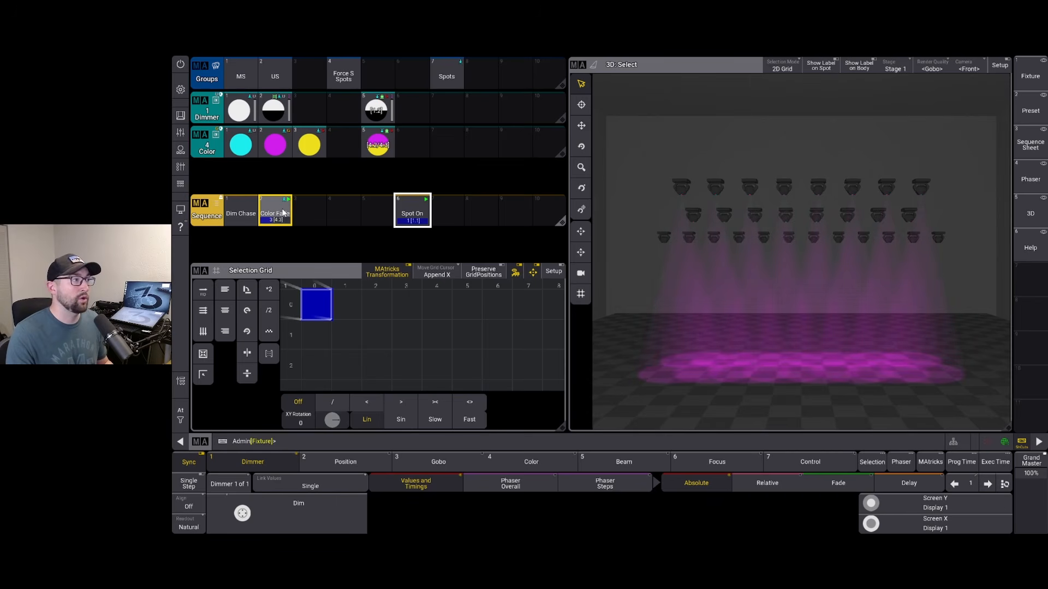
left_click(283, 212)
left_click(412, 214)
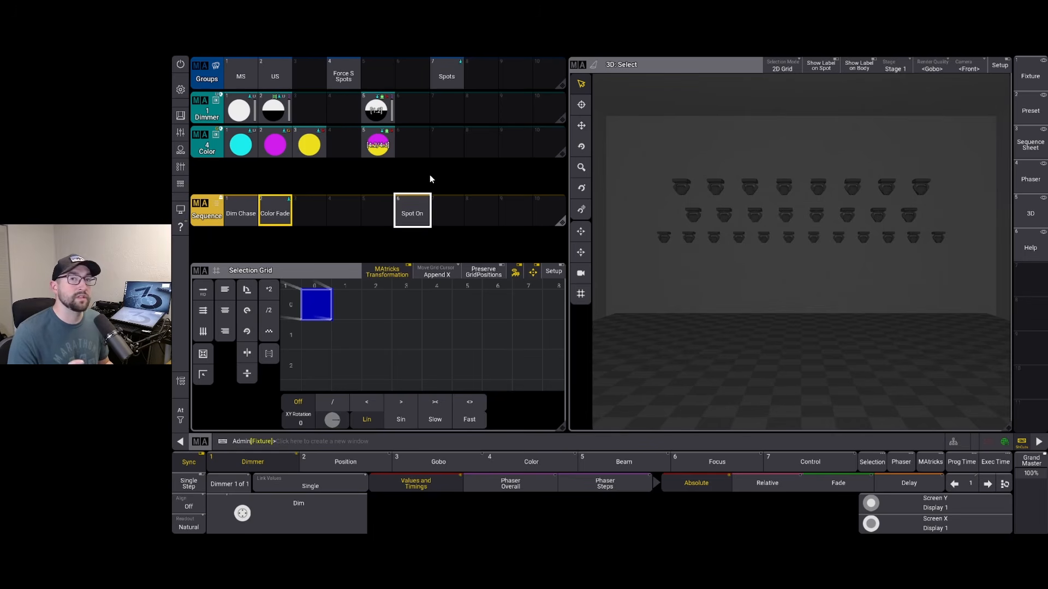
Select the Spots group and the Force S Spots group in turn to check their fixtures, clearing the selection after each one.
left_click(449, 75)
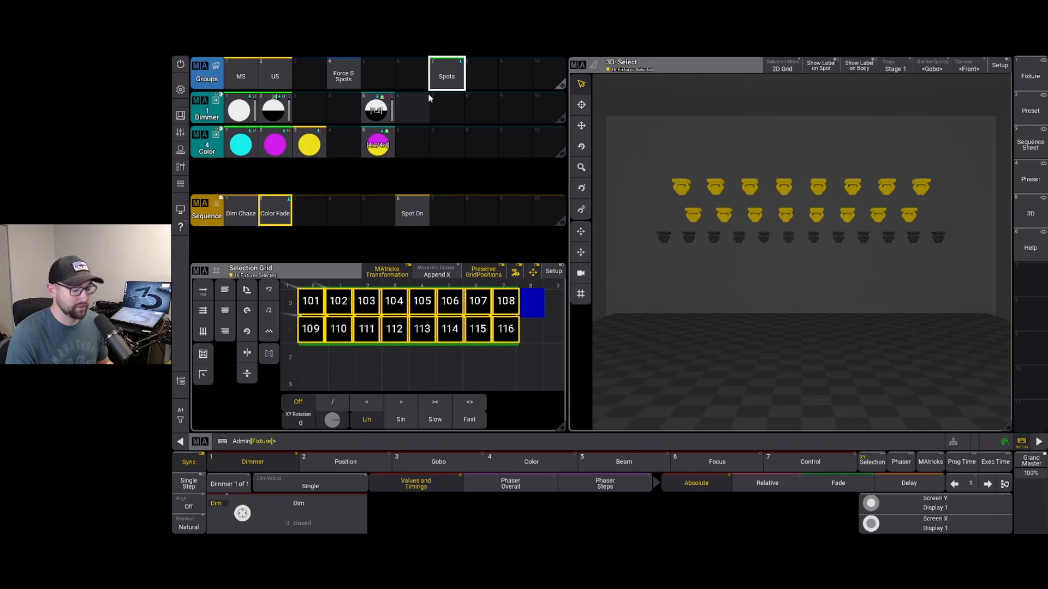
key("Escape")
left_click(345, 74)
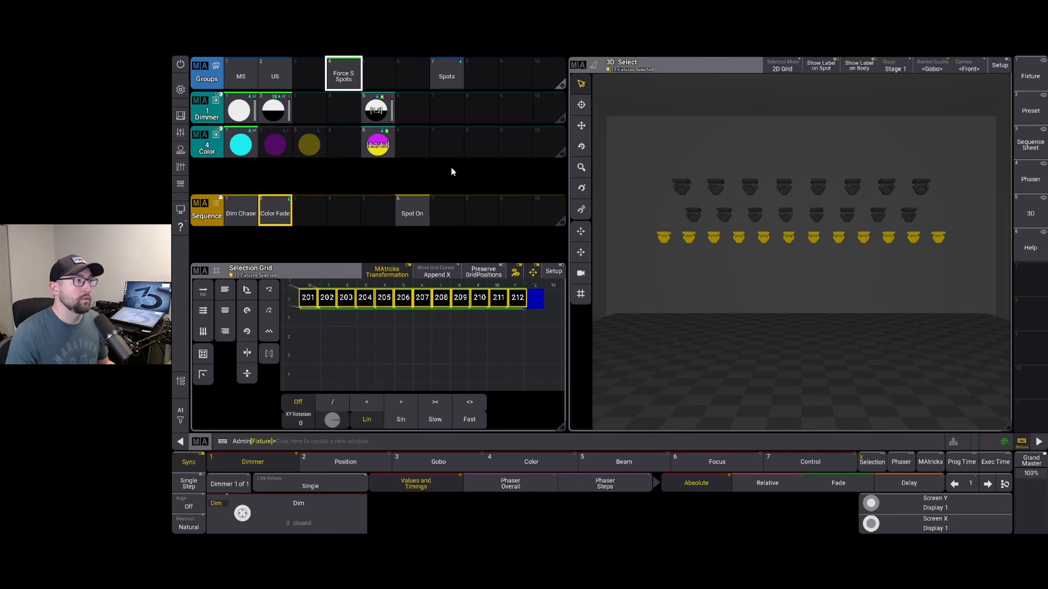
key("BackSpace")
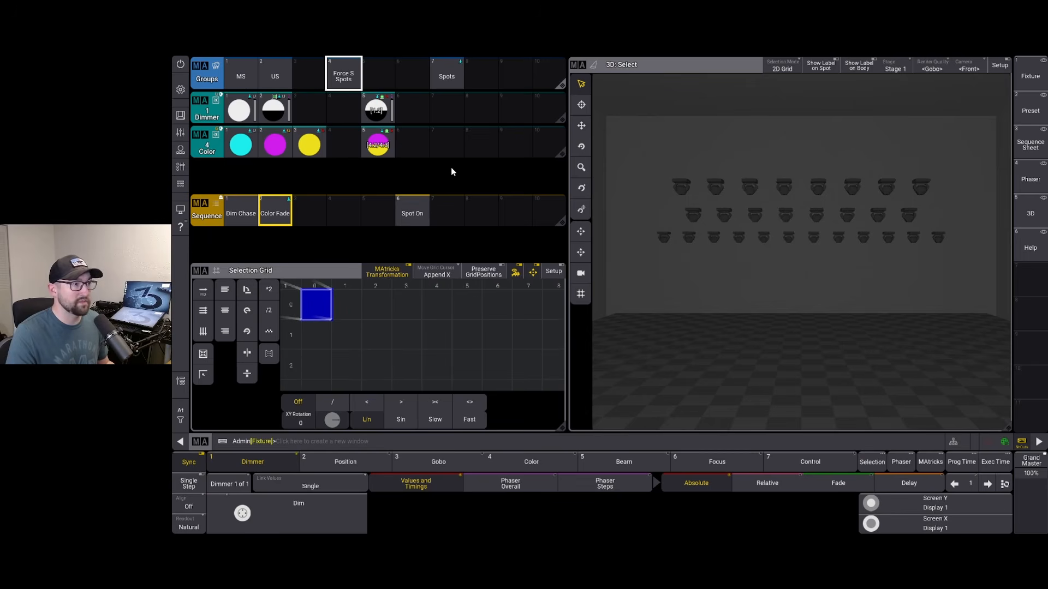
Select the Spots group, add Force S Spots as a third grid row, merge the selection into group 7 Spots, and clear it.
left_click(449, 77)
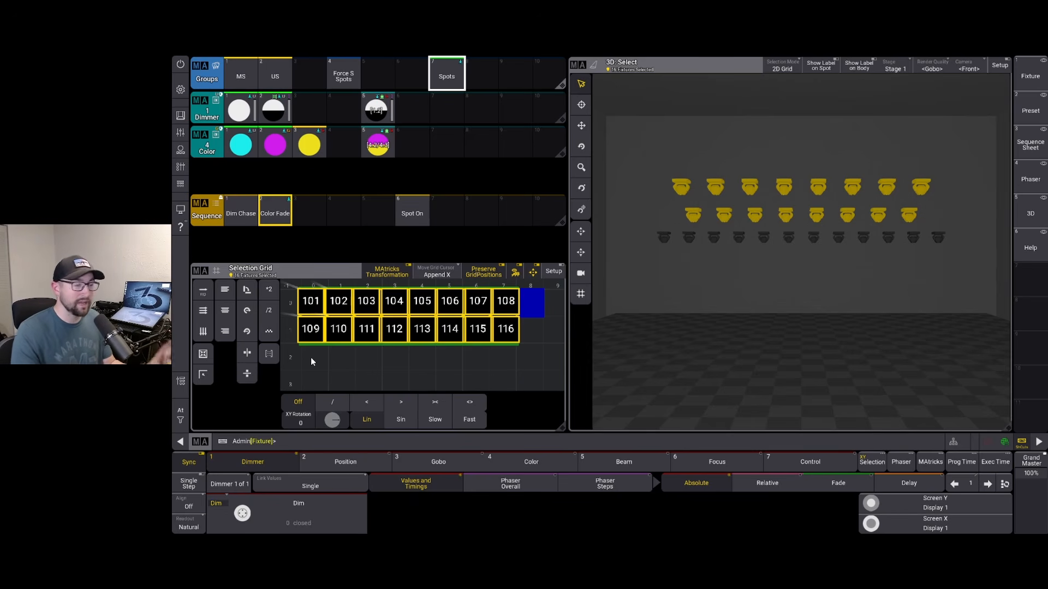
left_click(294, 357)
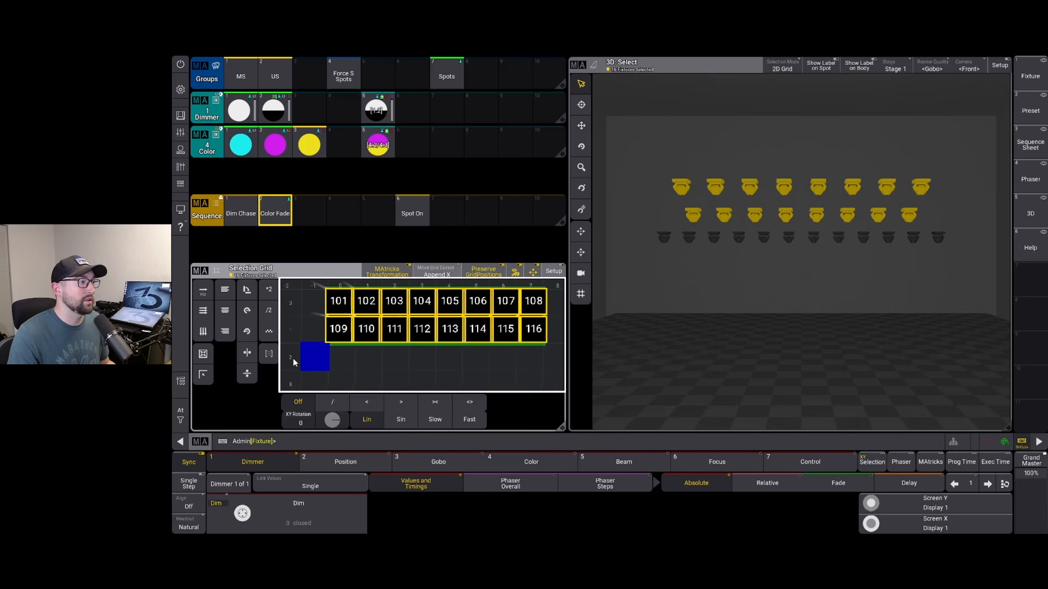
left_click(344, 77)
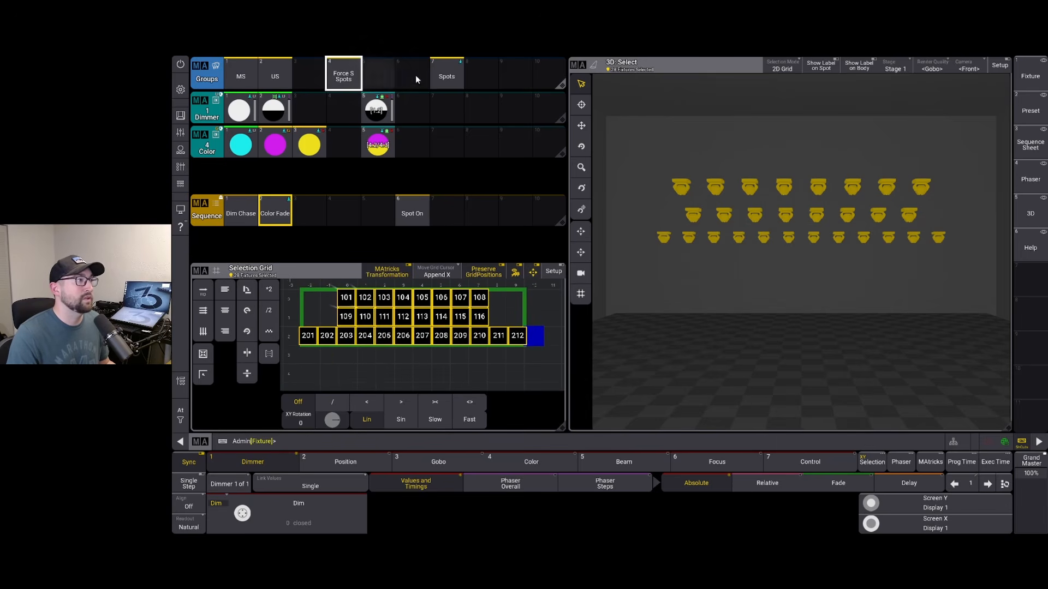
left_click(447, 74)
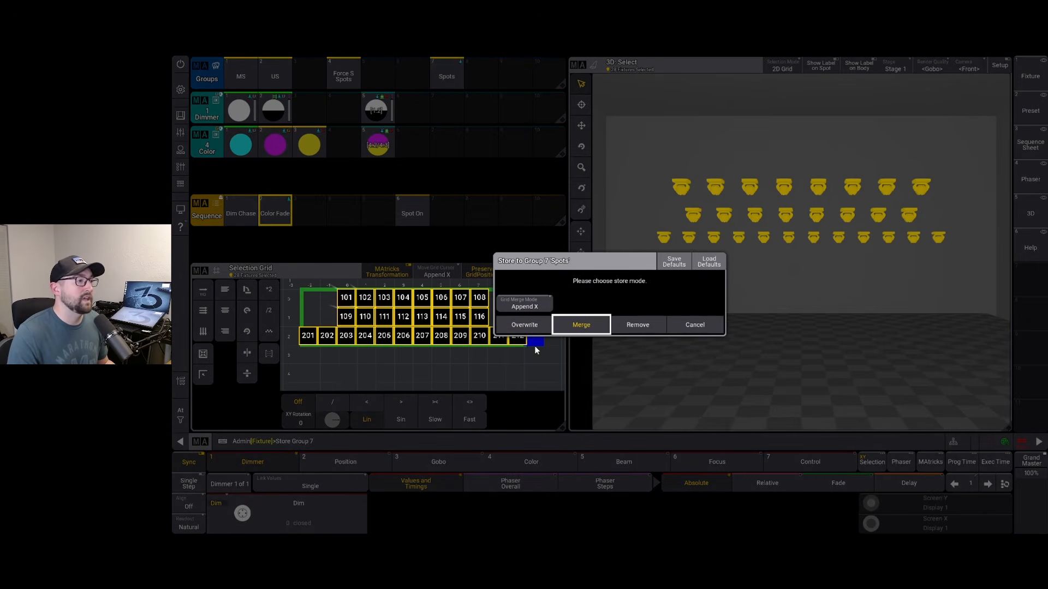
left_click(577, 328)
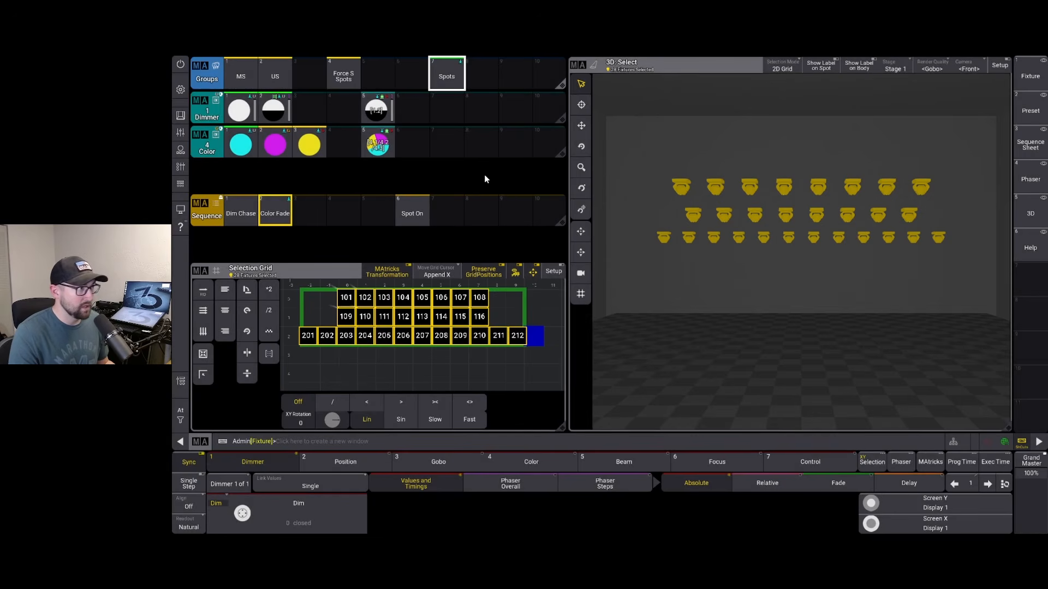
key("Escape")
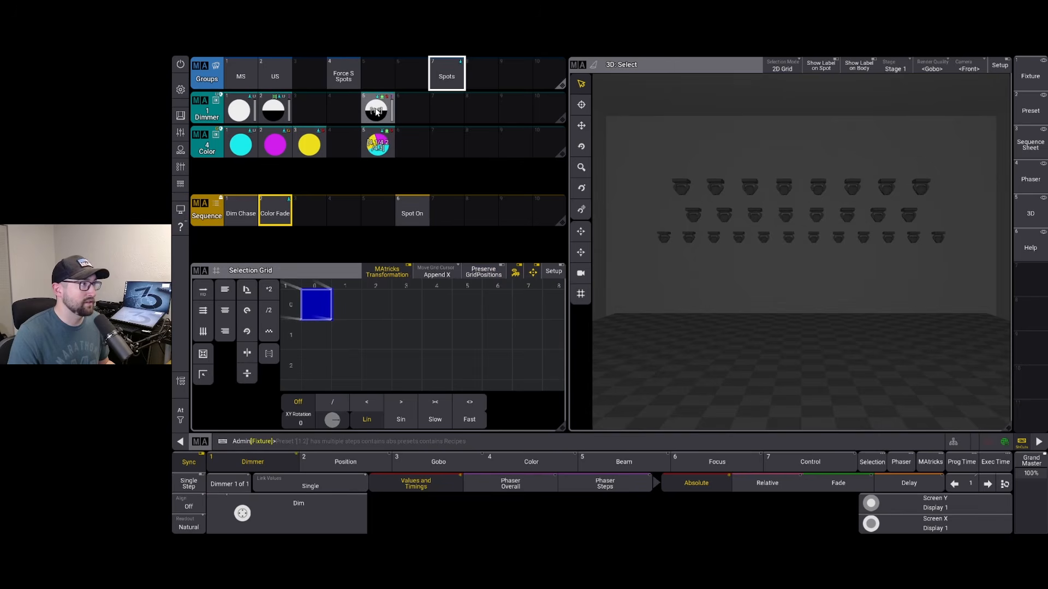
Preview dimmer preset 5 and color preset 5 in turn on the extended Spots group, clearing the programmer after each one.
left_click(376, 111)
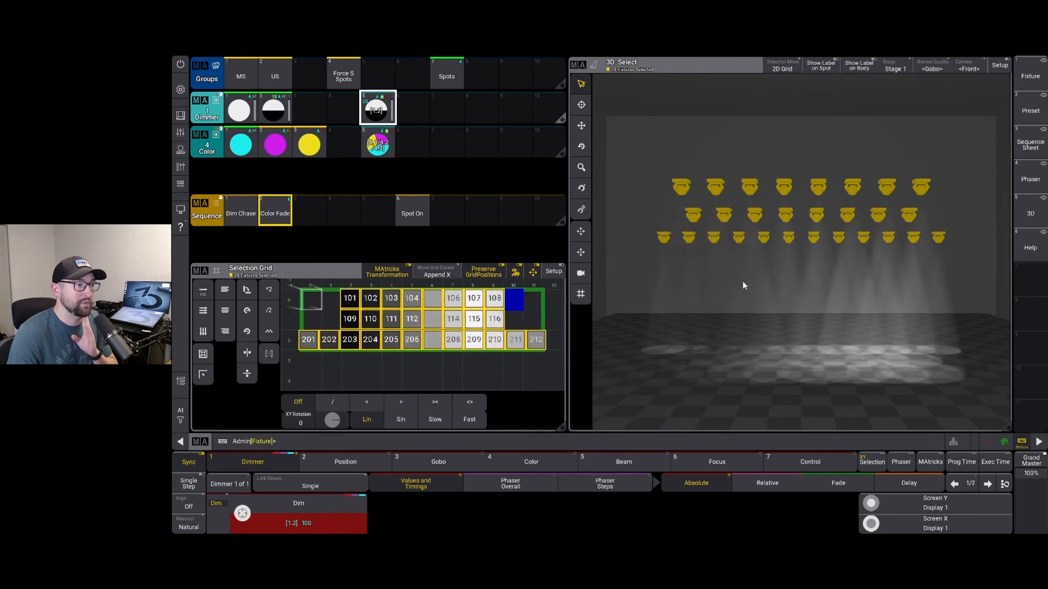
key("BackSpace")
key("BackSpace")
key("BackSpace")
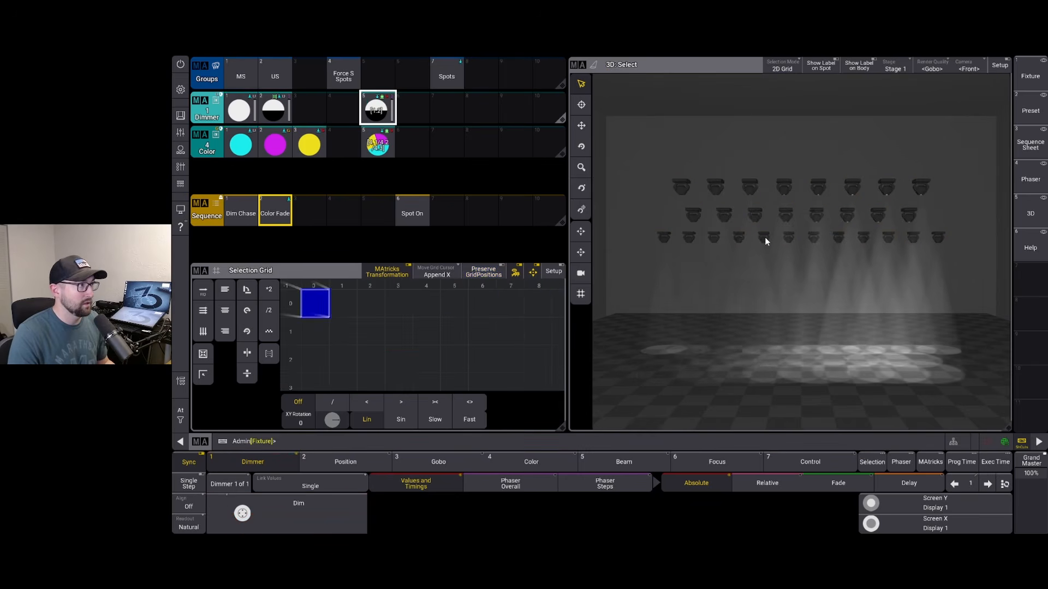
left_click(382, 145)
left_click(386, 151)
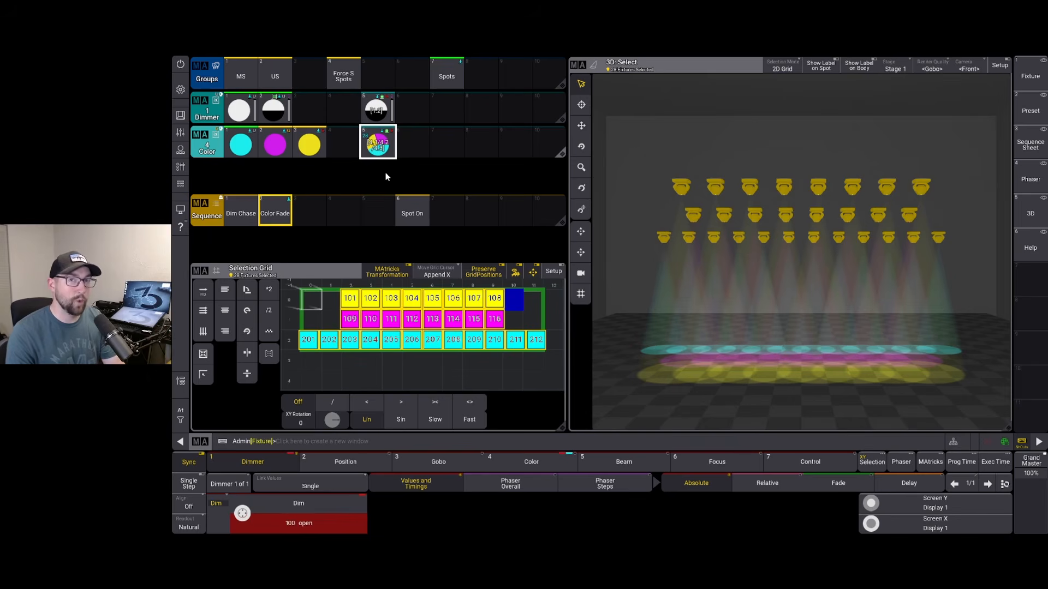
key("Escape")
key("Escape")
key("Escape")
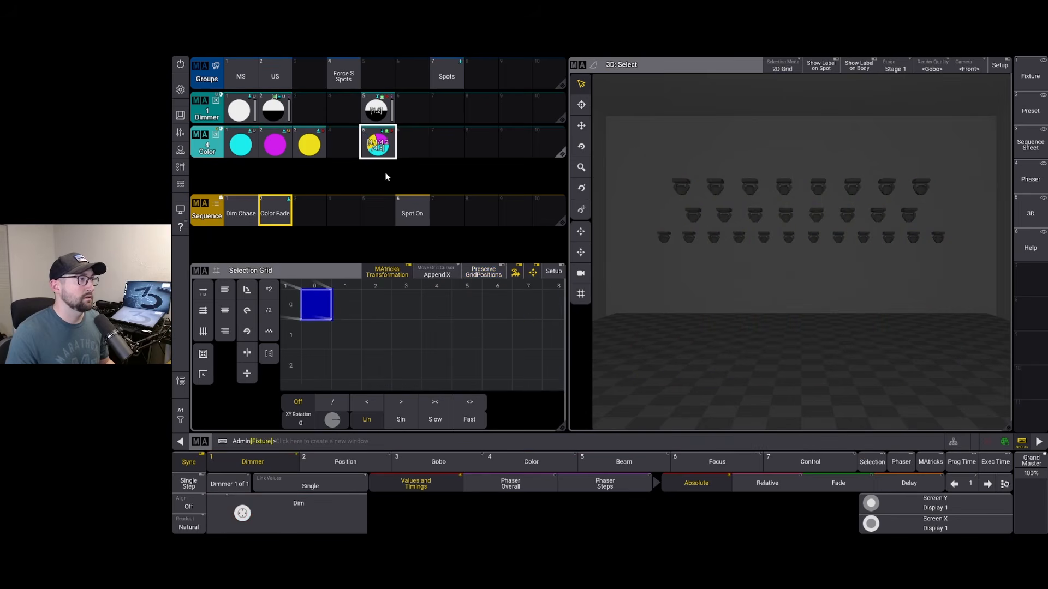
Play and stop the Dim Chase sequence, and run Spot On together with Color Fade.
left_click(246, 211)
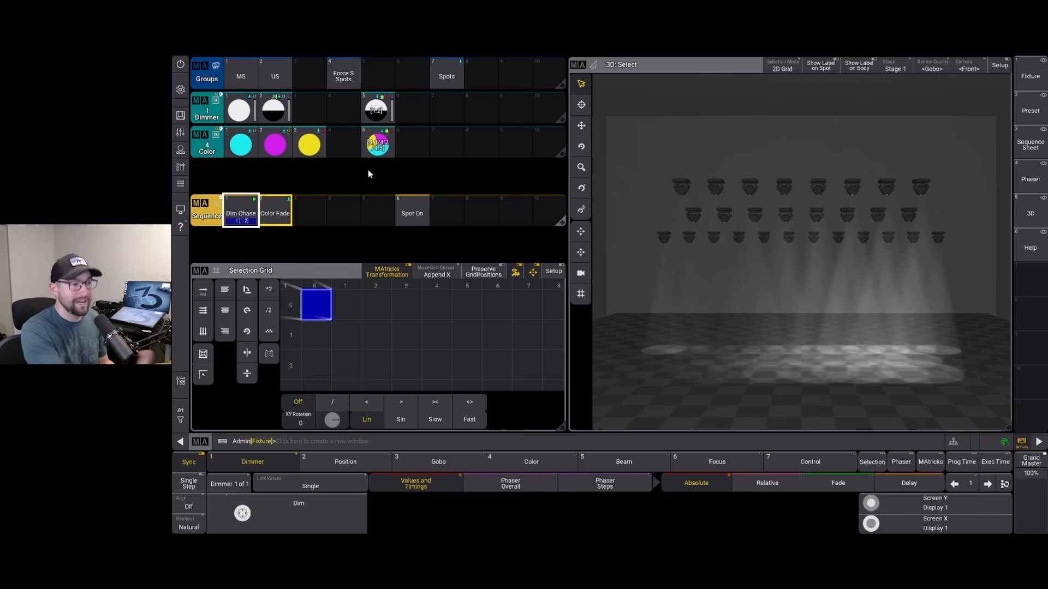
left_click(242, 210)
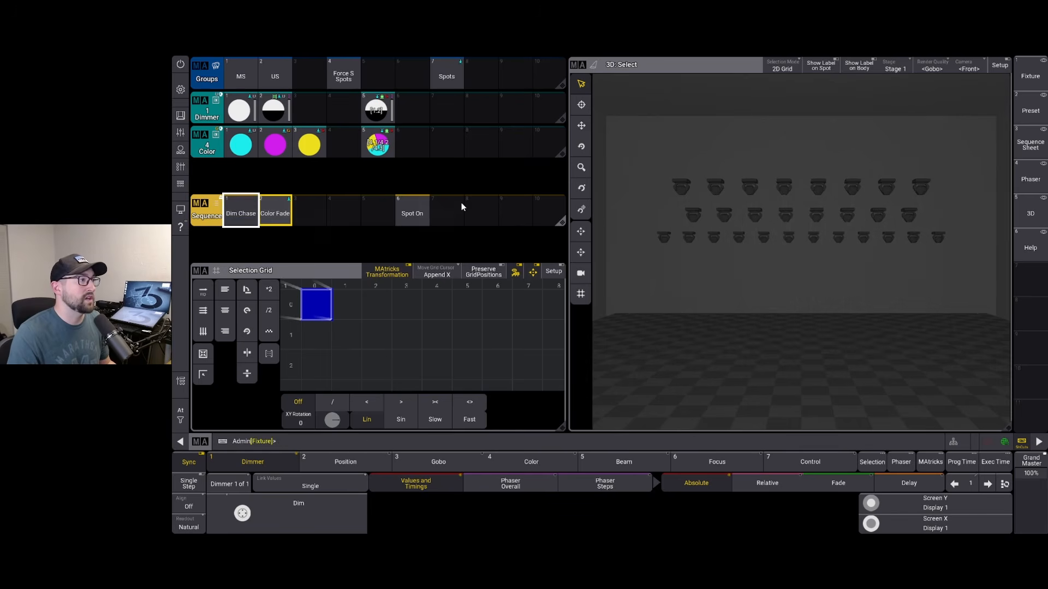
left_click(416, 211)
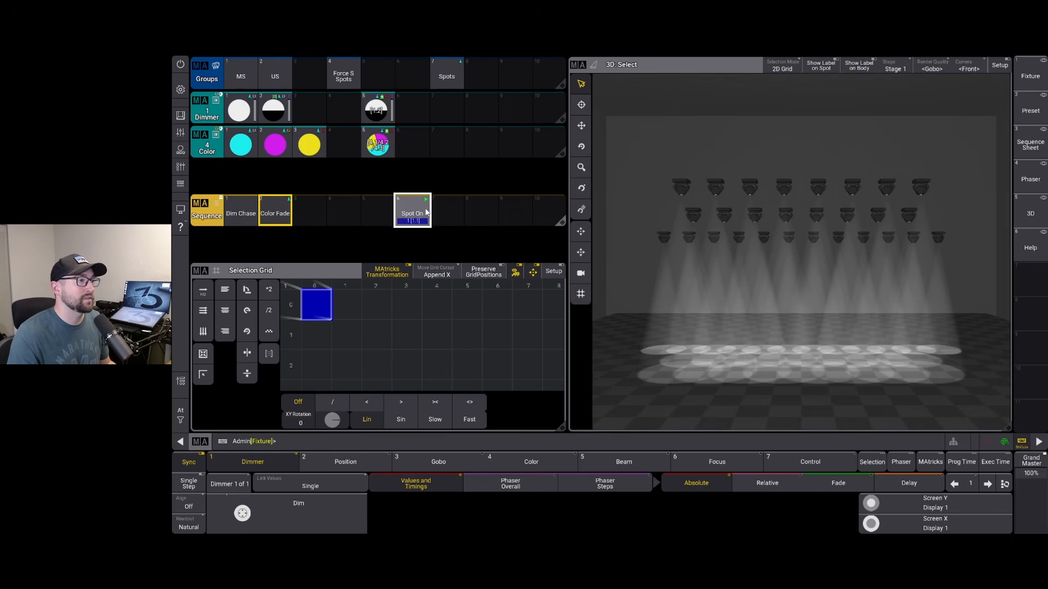
left_click(279, 214)
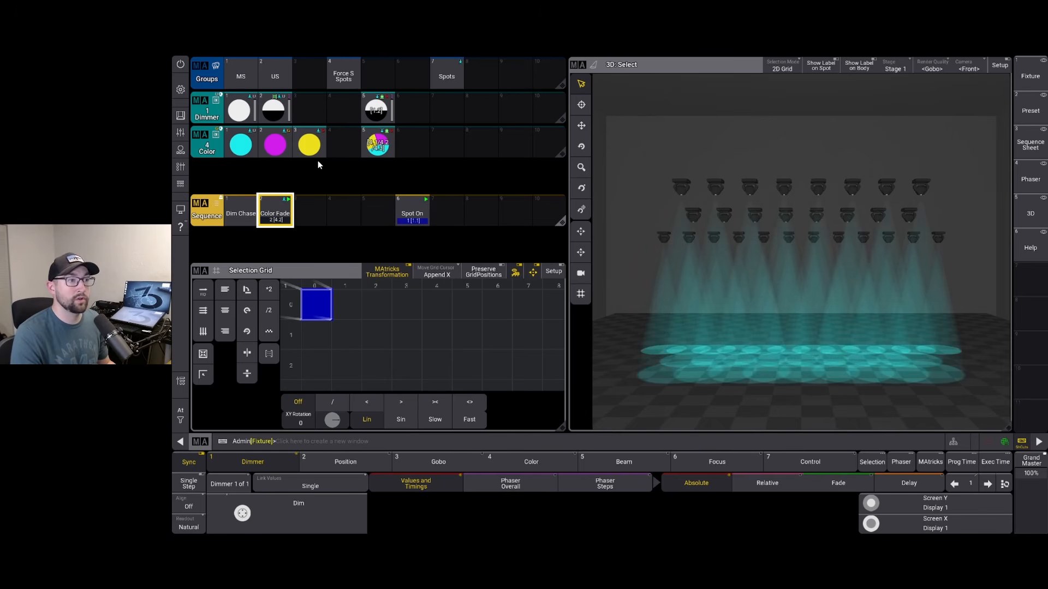
Open the Color Fade sequence editor, turn off auto scroll, examine the cues' recipes, and close the editor.
right_click(279, 210)
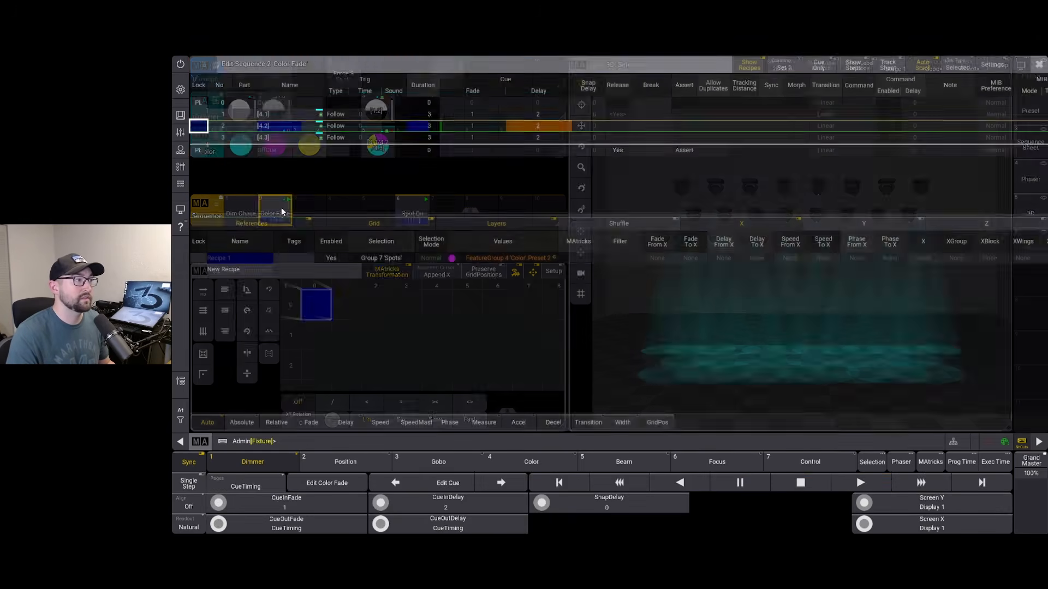
left_click(297, 114)
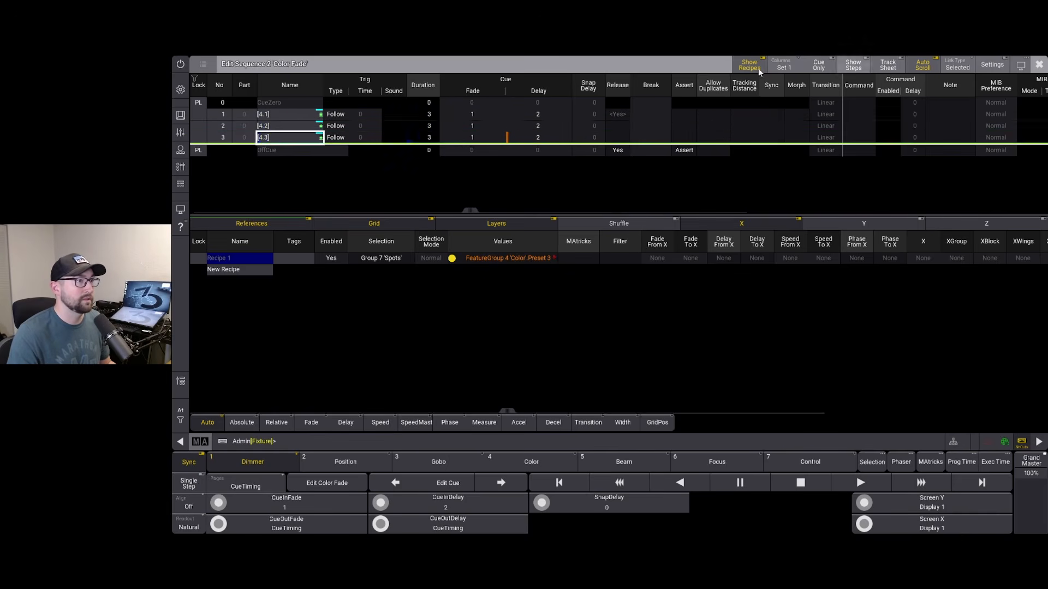
left_click(922, 65)
left_click(301, 127)
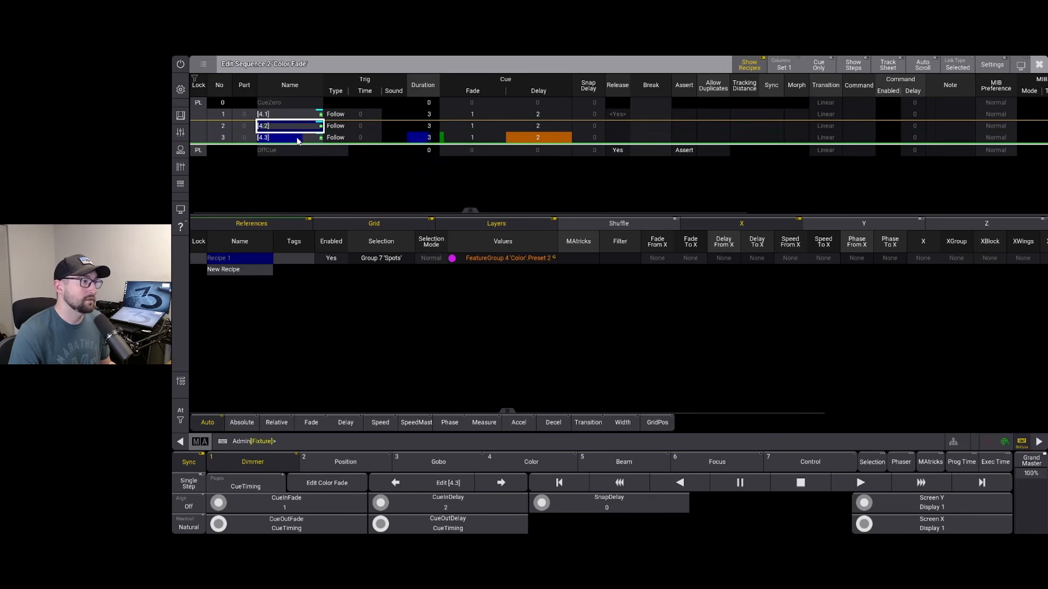
left_click(297, 138)
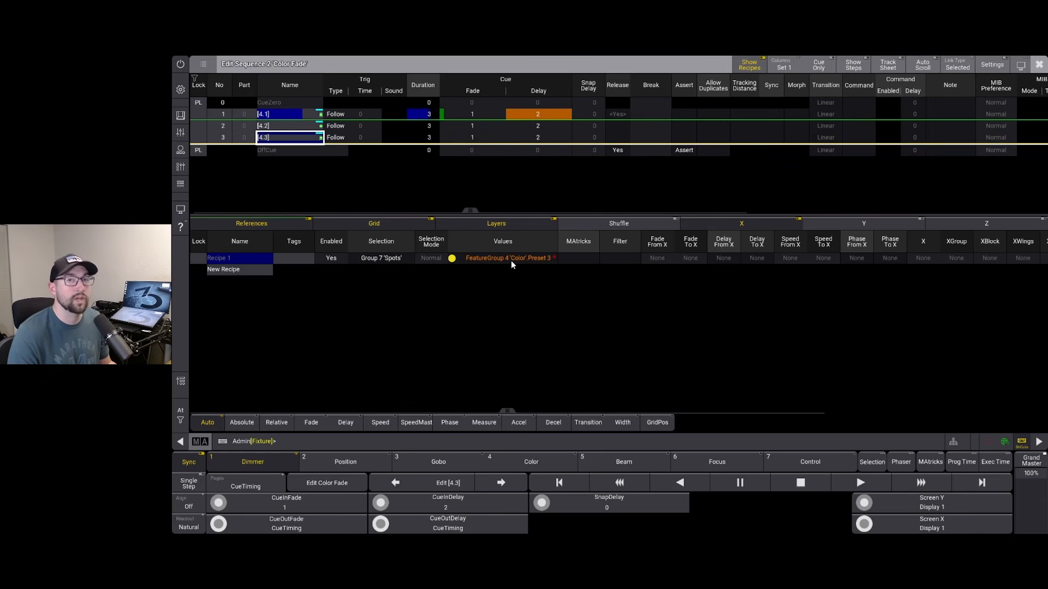
left_click(1037, 66)
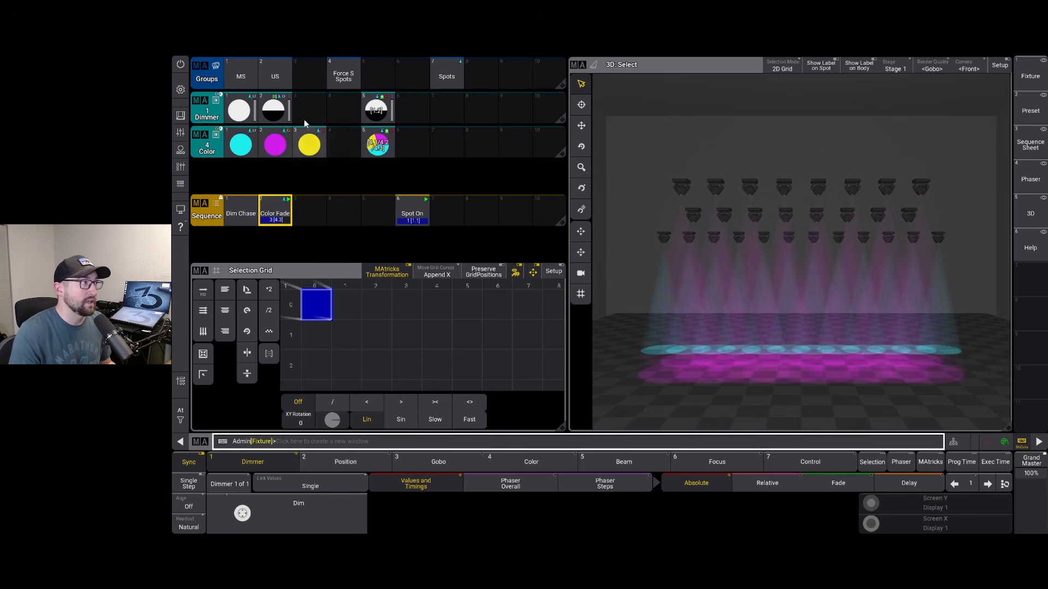
Select the MS group and store it to group 7 Spots with the Overwrite option.
left_click(244, 75)
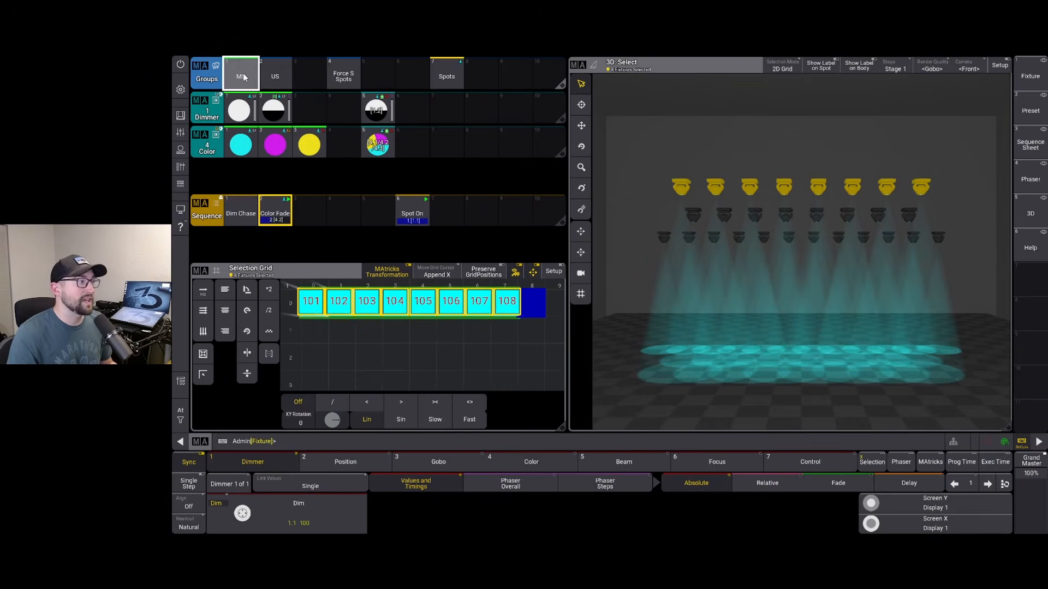
key("s")
left_click(443, 76)
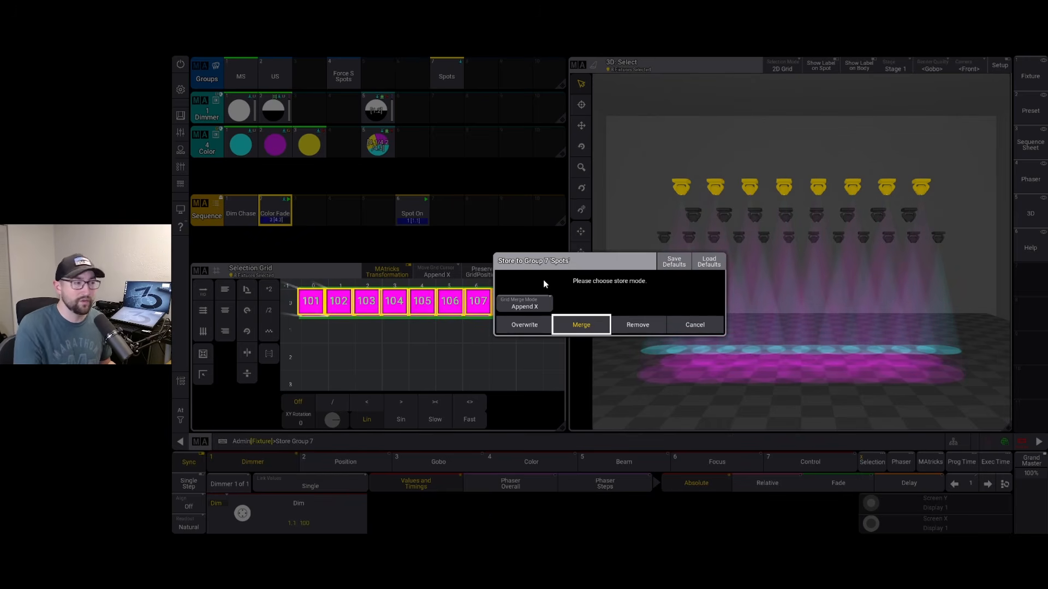
left_click(514, 326)
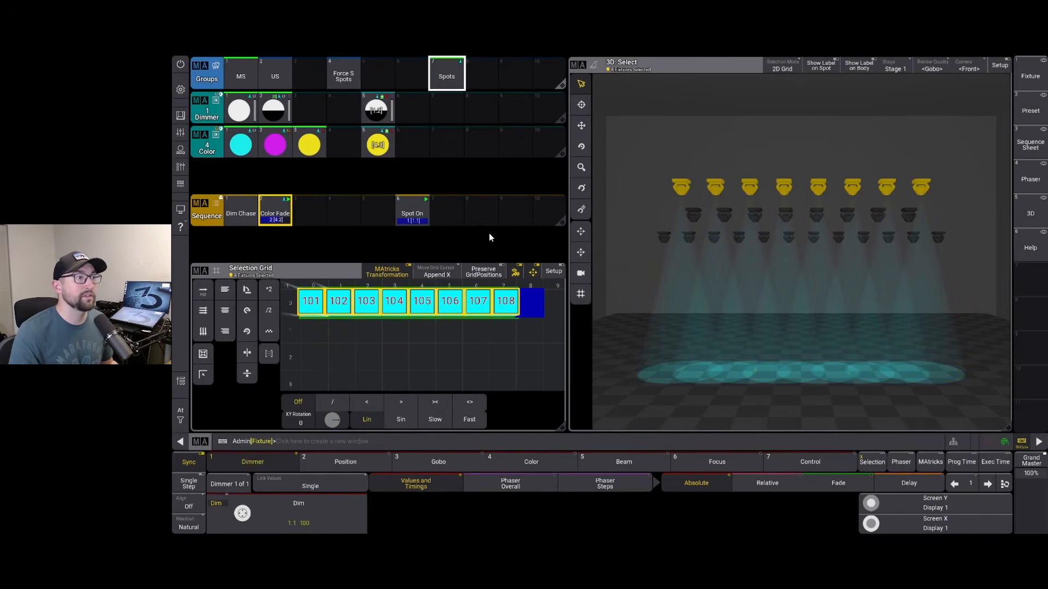
Start the Dim Chase sequence and switch off Spot On while Color Fade keeps running.
left_click(238, 217)
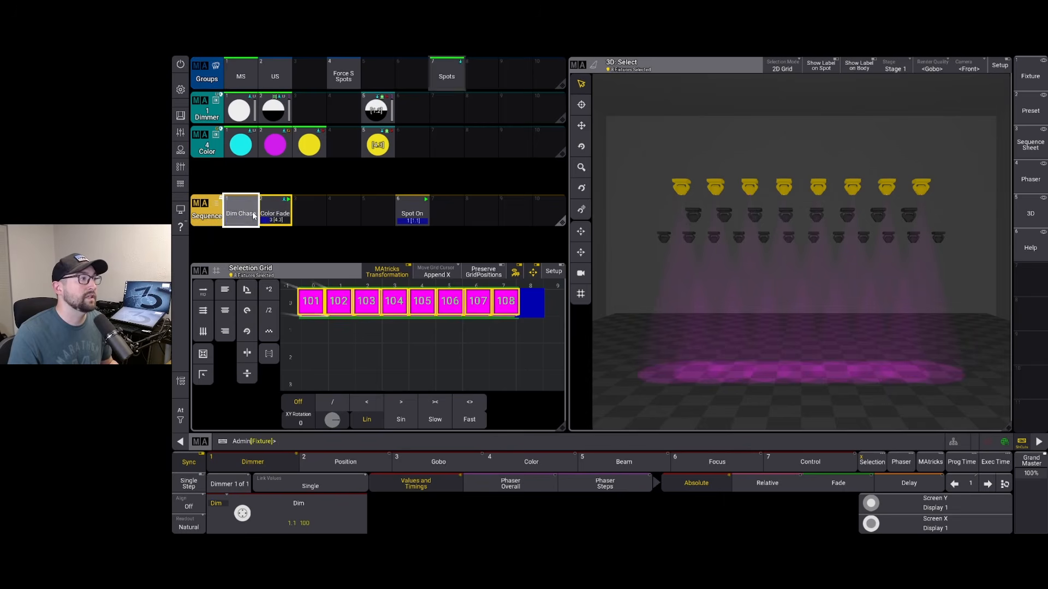
left_click(413, 214)
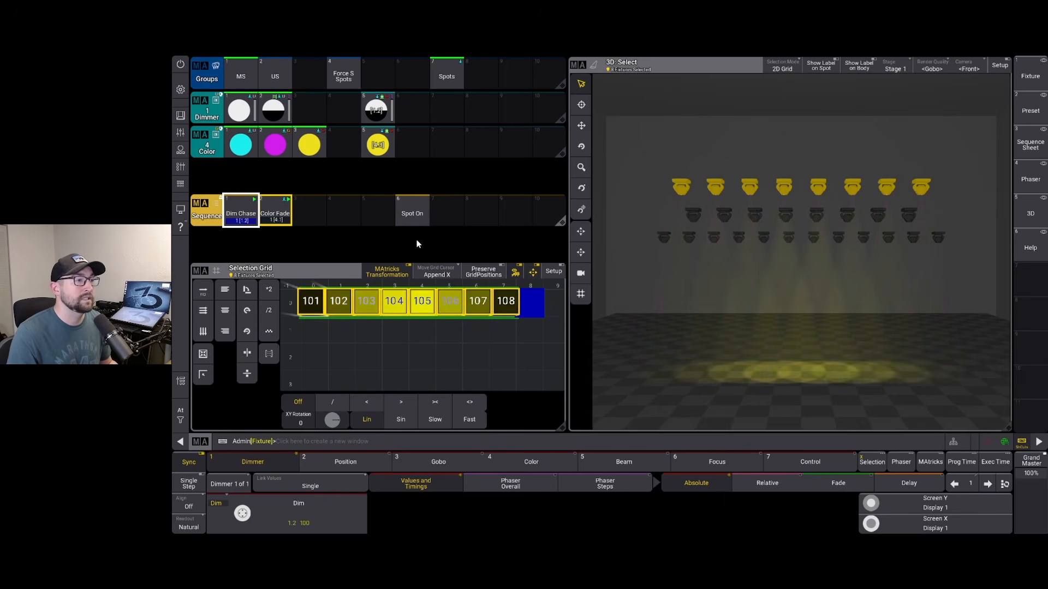